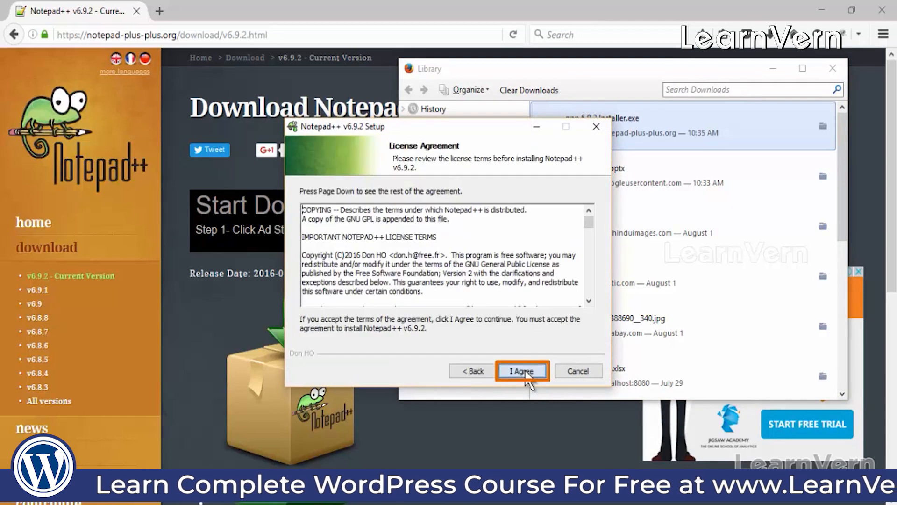
Step: Install Notepad++ v6.9.2, accepting the licence and keeping the default location and components
left_click(526, 374)
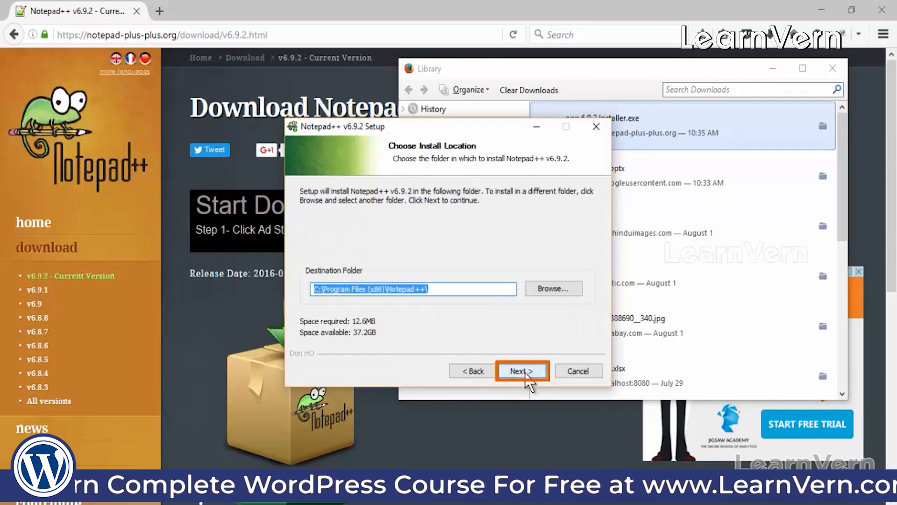
left_click(525, 372)
left_click(525, 372)
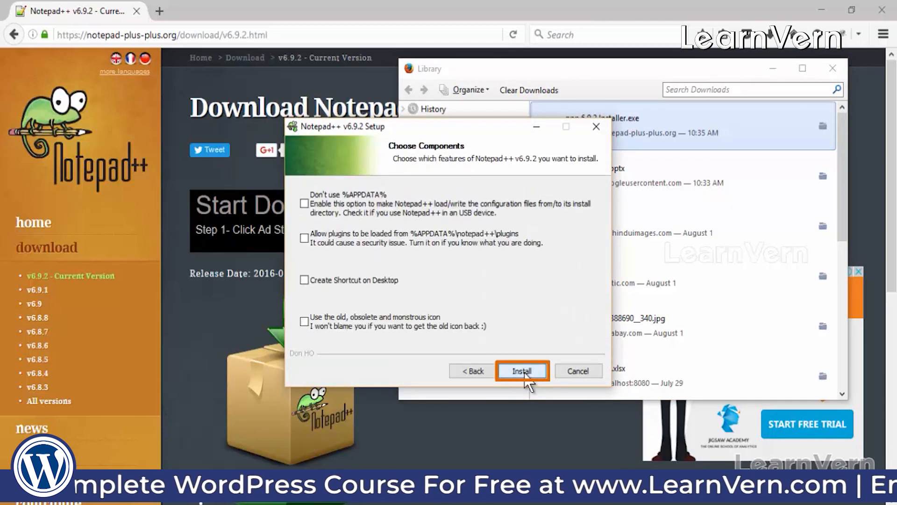
left_click(525, 372)
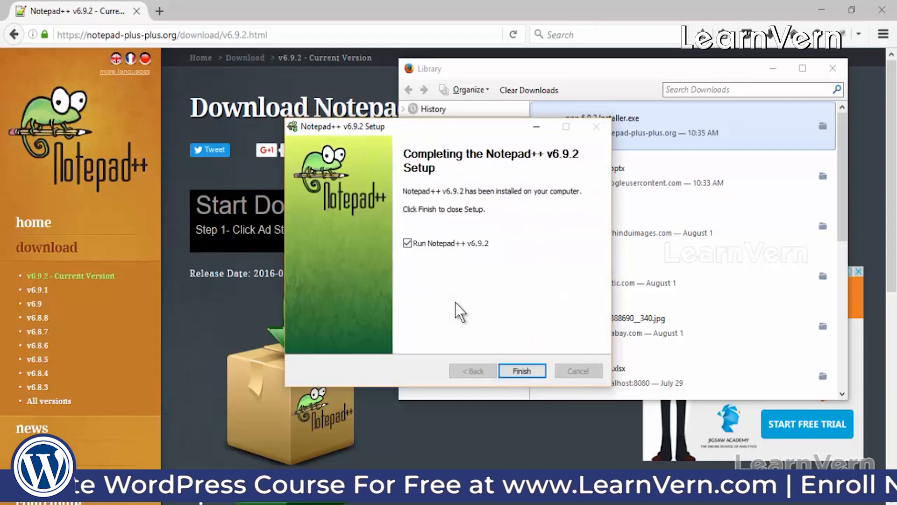
Step: Finish setup without launching Notepad++ v6.9.2 and close the downloads Library window
left_click(443, 243)
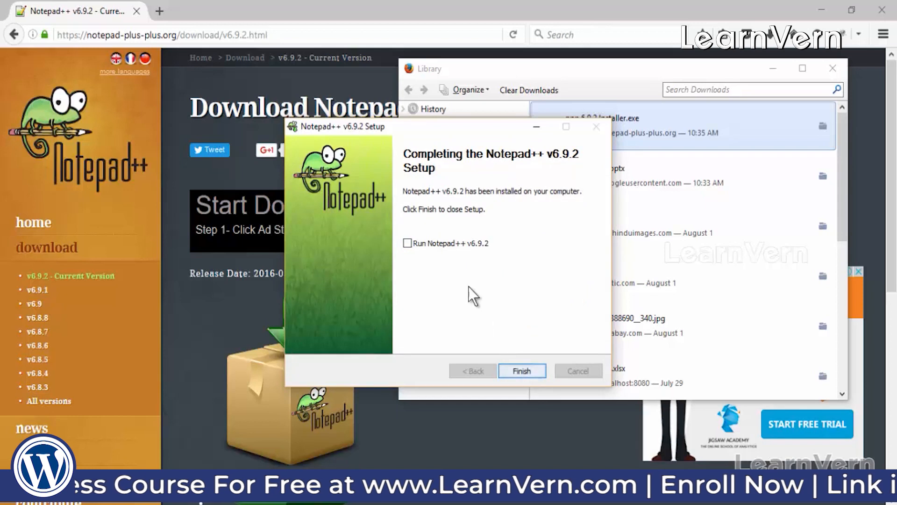
left_click(517, 370)
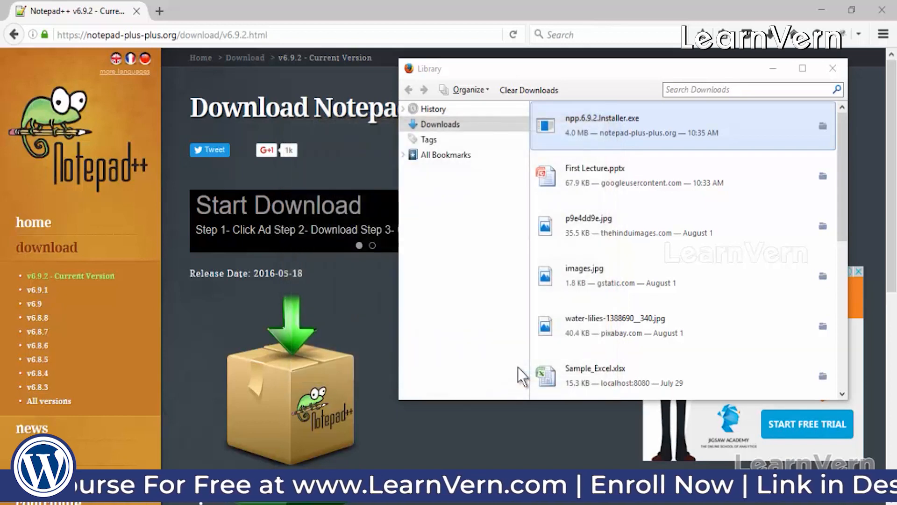
left_click(832, 68)
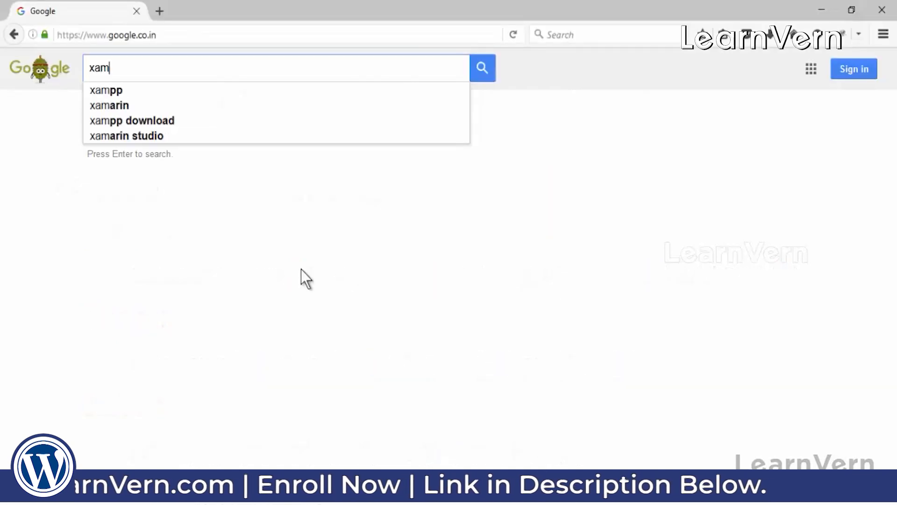
Step: Search Google for 'xampp server'
type("pp server")
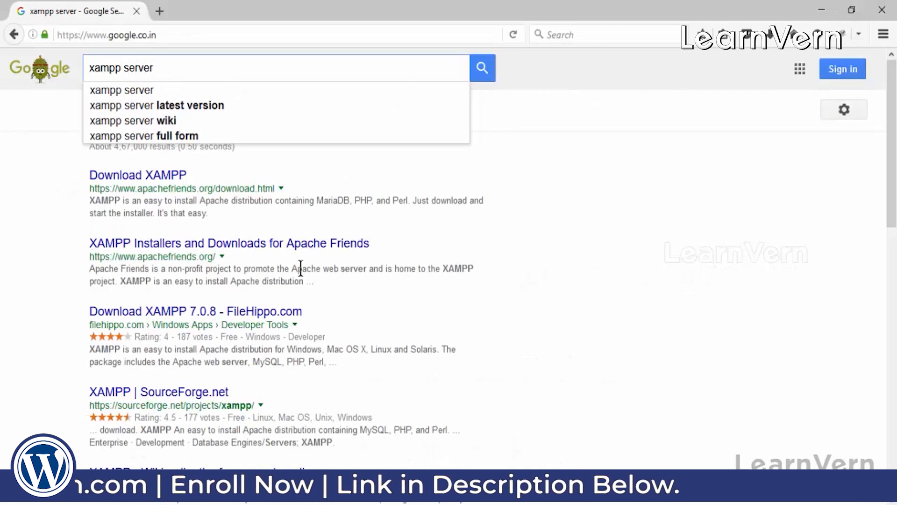
Step: Open apachefriends.org's Download XAMPP page, review the Windows builds 5.5.37, 5.6.23 and 7.0.8, and open a new tab
left_click(149, 183)
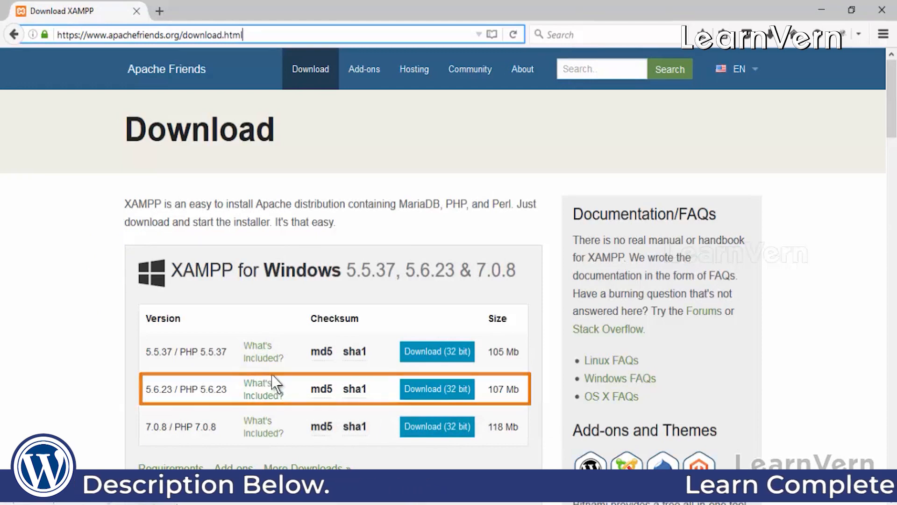
scroll(262, 337, "down", 3)
scroll(223, 309, "down", 1)
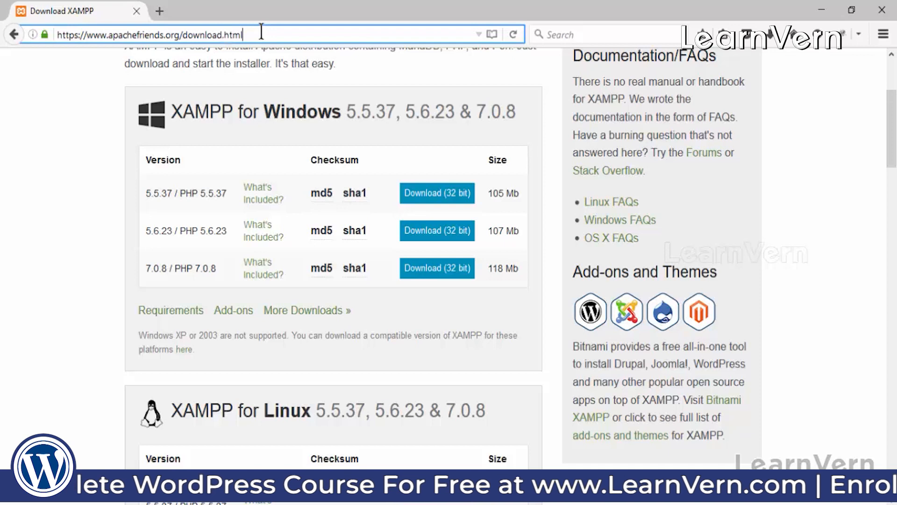
left_click(159, 10)
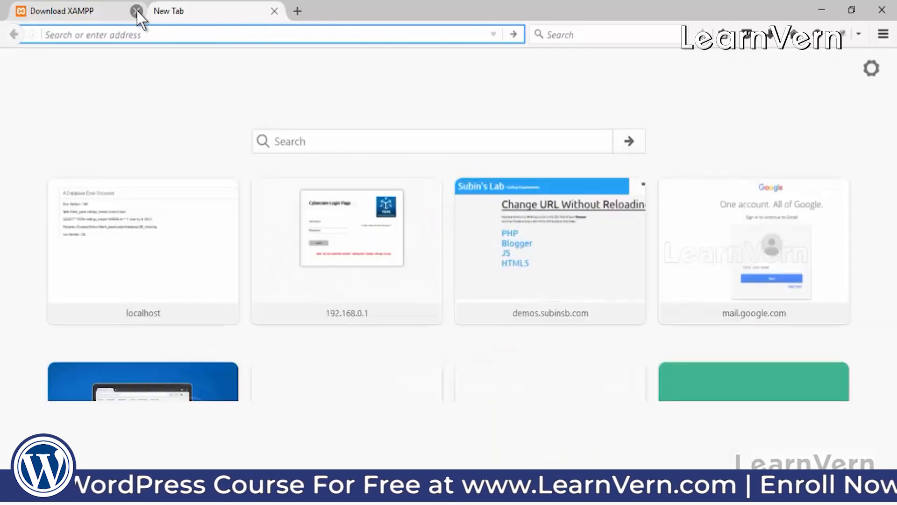
Step: Close the Download XAMPP tab and launch XAMPP Control Panel from the Start menu
left_click(136, 11)
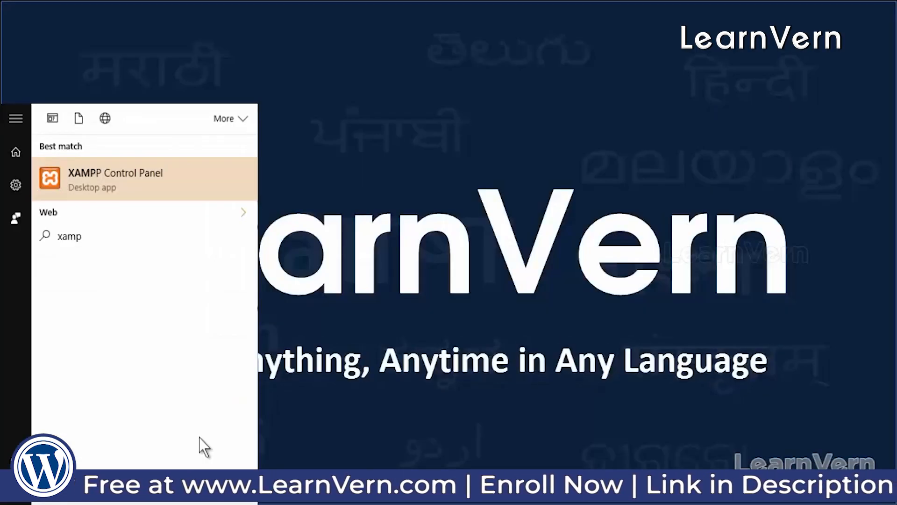
type("p")
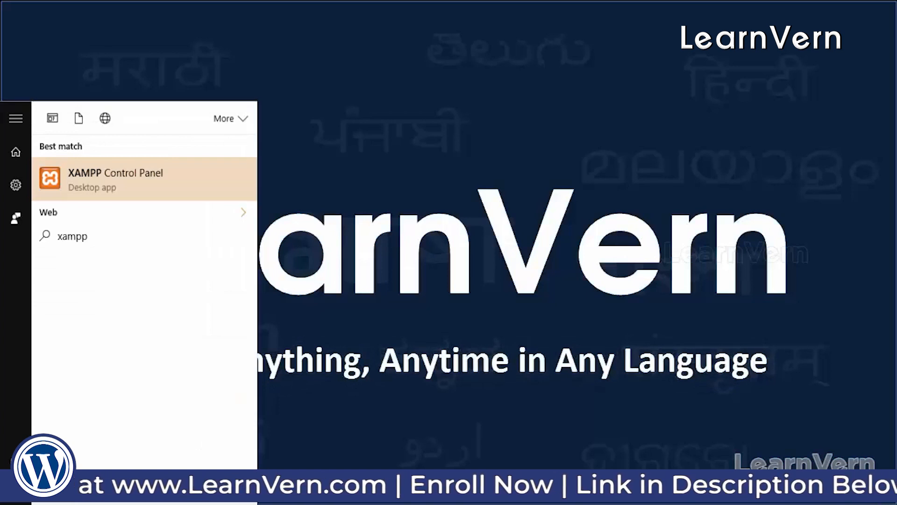
left_click(180, 183)
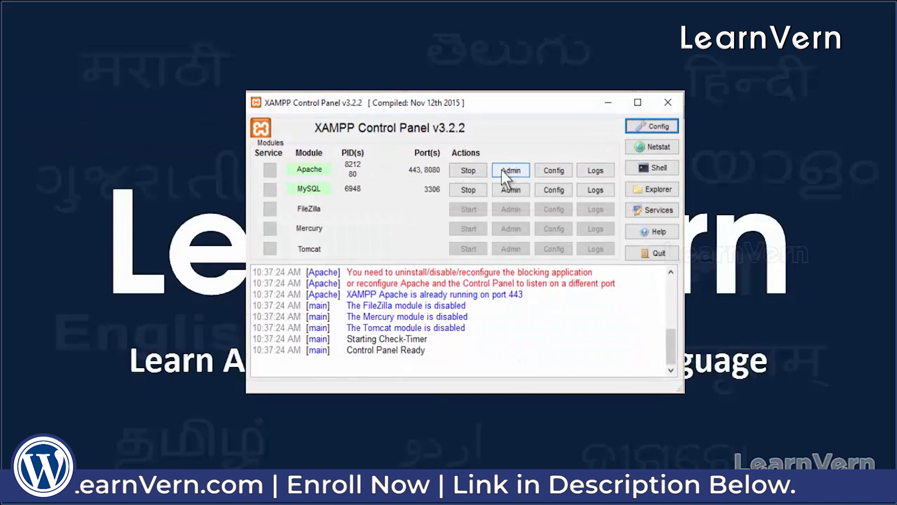
Step: Stop and restart Apache and MySQL so both are running, then minimize the panel
left_click(470, 171)
left_click(469, 188)
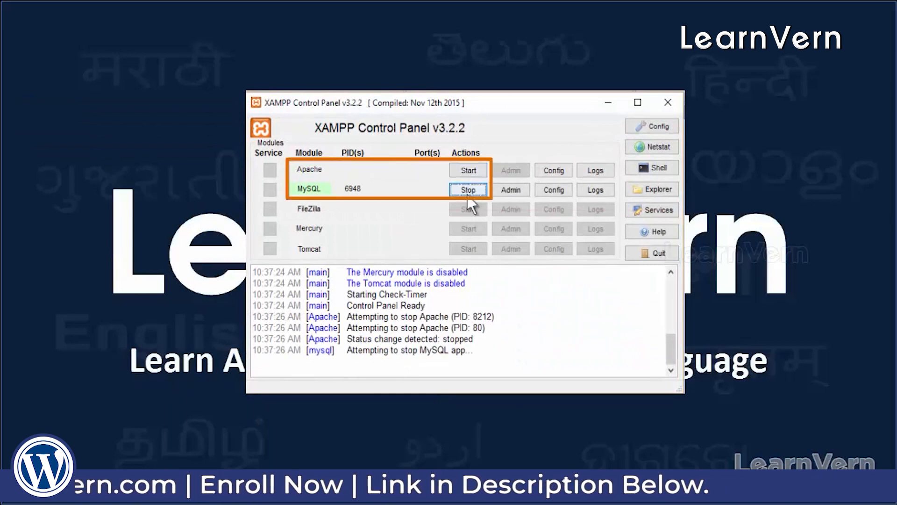
left_click(468, 170)
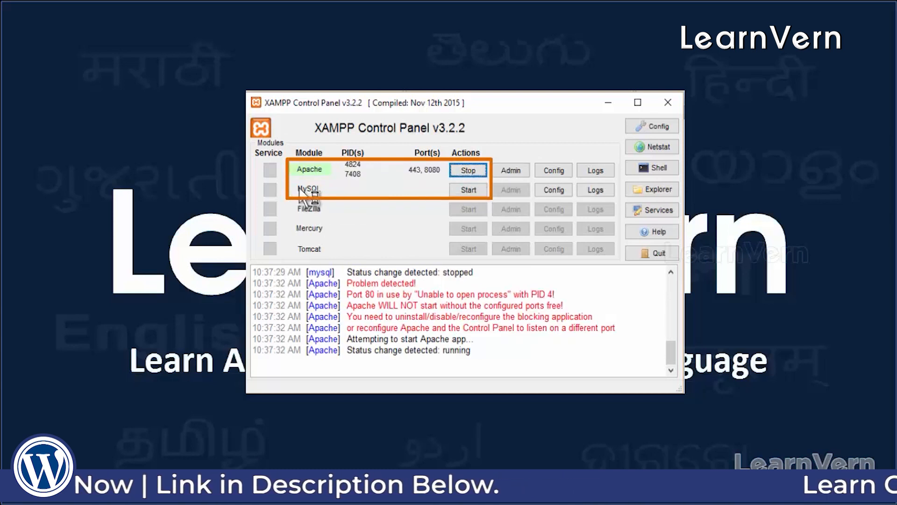
left_click(468, 190)
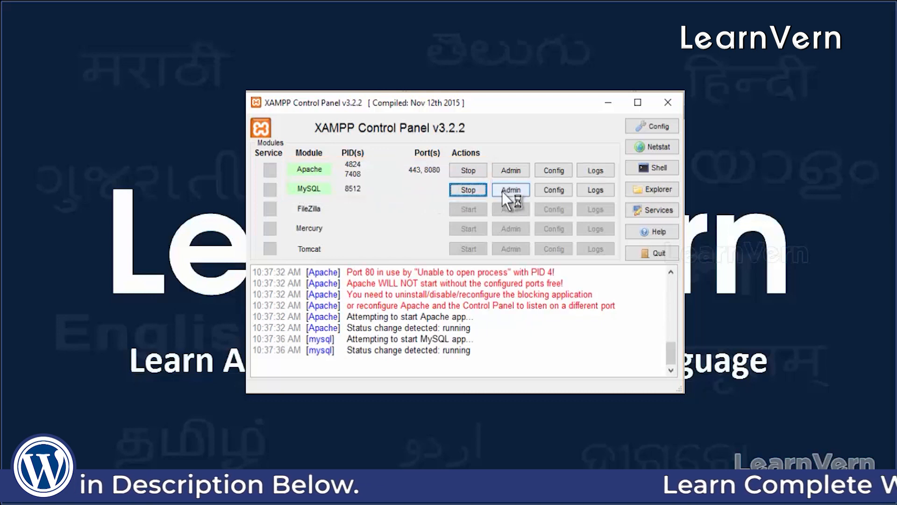
left_click(608, 103)
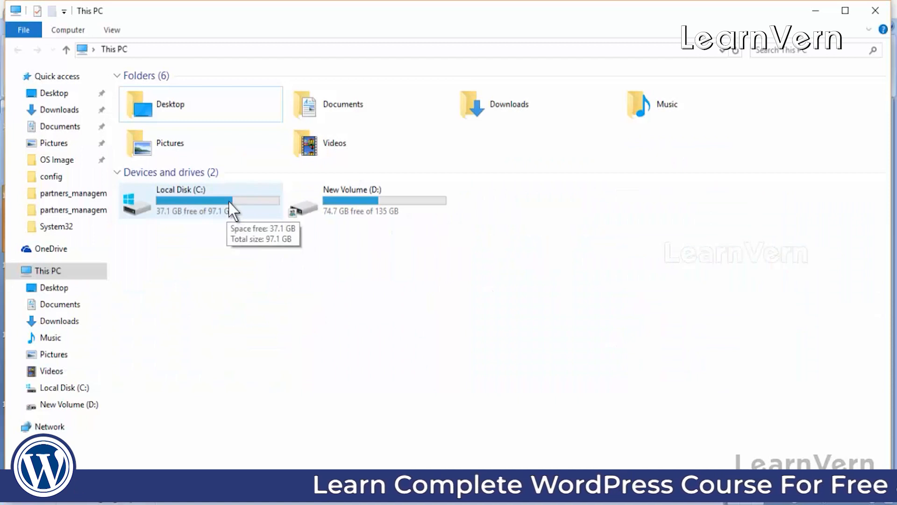
Step: Browse from This PC through New Volume (D:) into D:\xampp\htdocs
double_click(228, 202)
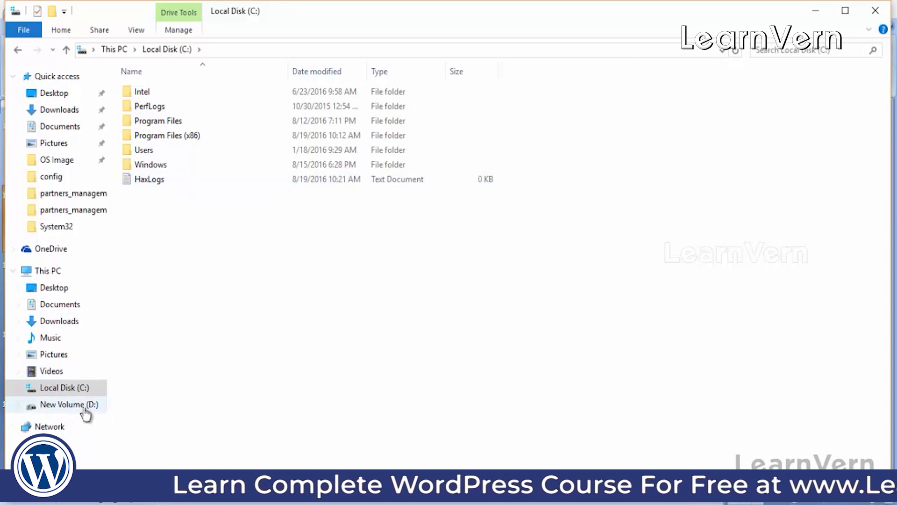
left_click(68, 407)
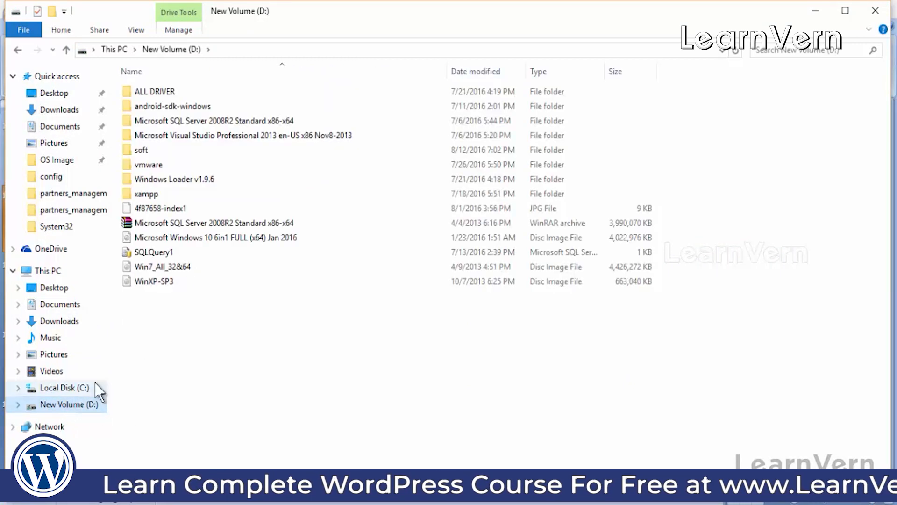
double_click(156, 193)
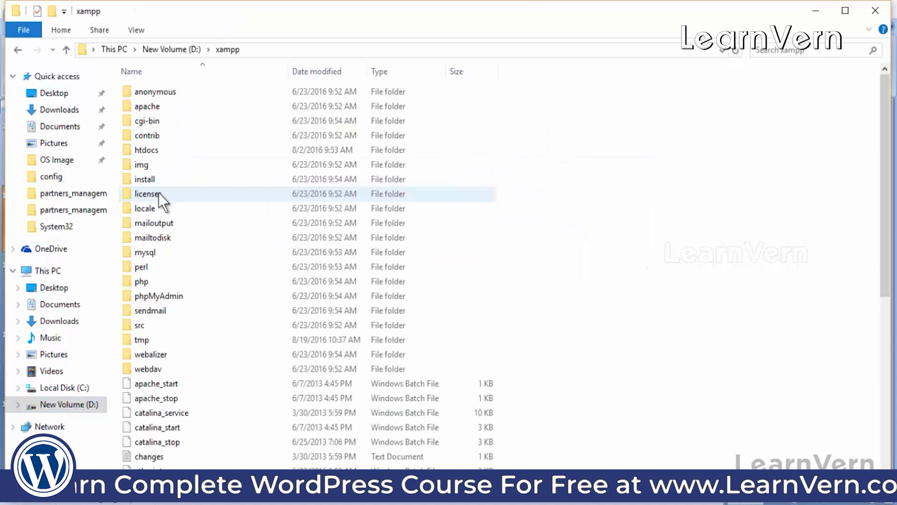
double_click(146, 151)
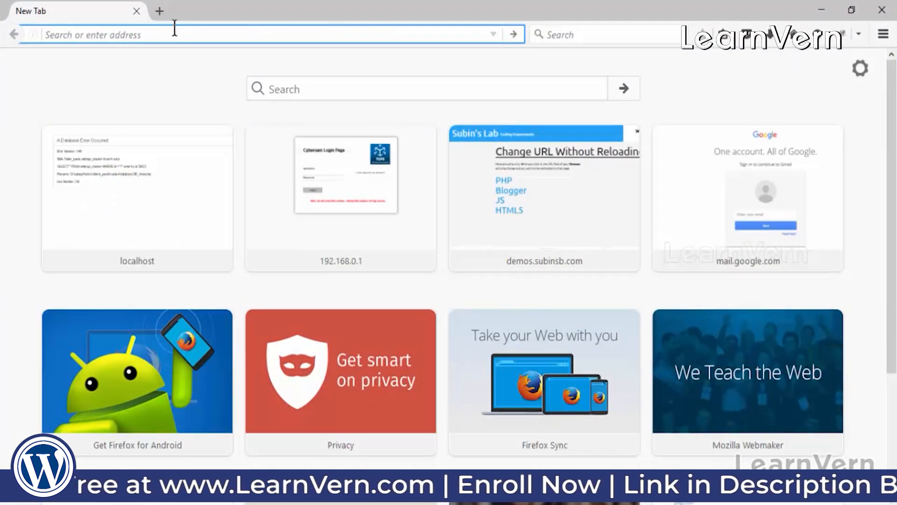
Step: Search Google for 'wordpress download' and open the wordpress.org download page
type("google.co.in/")
key("Return")
type("wordpress downm")
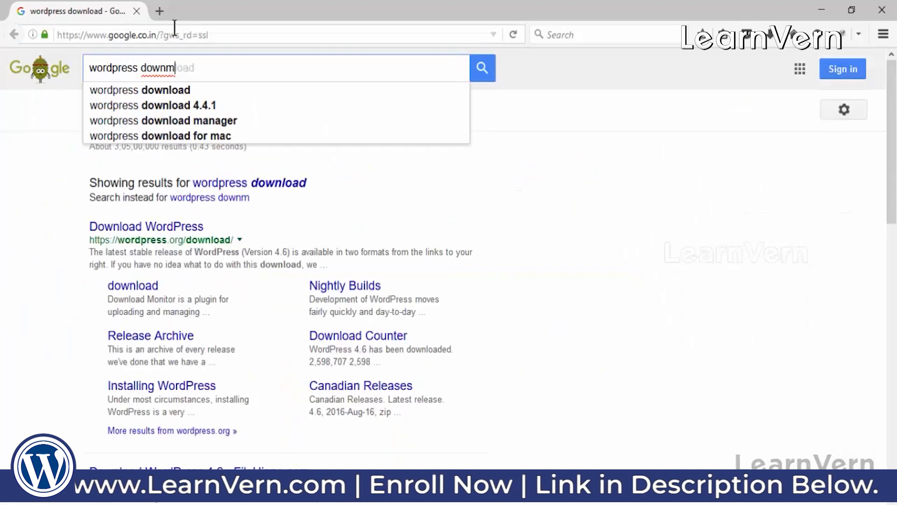
key("BackSpace")
left_click(167, 175)
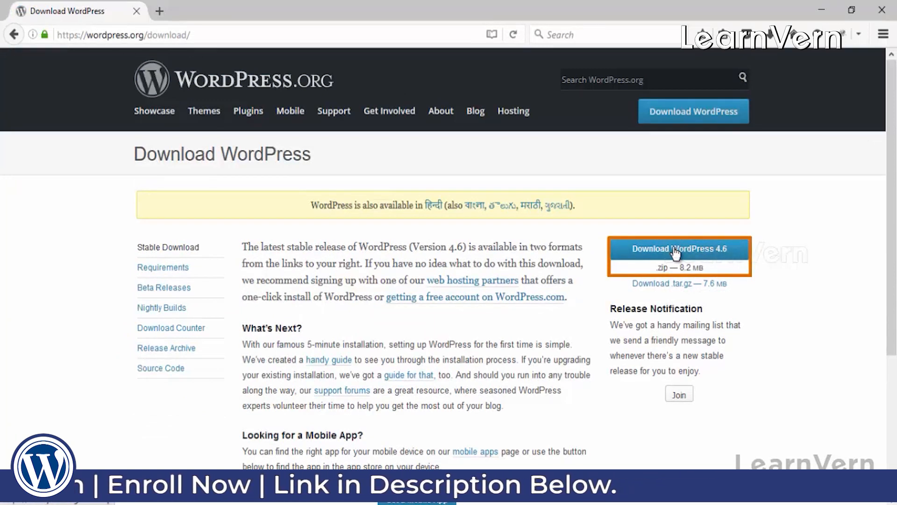
Step: Download wordpress-4.6.zip and show it in its Downloads folder
left_click(675, 252)
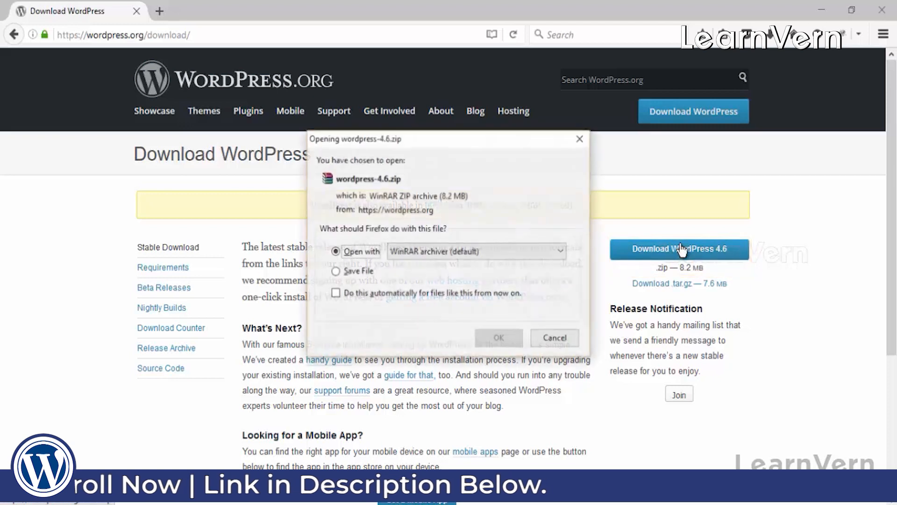
left_click(503, 333)
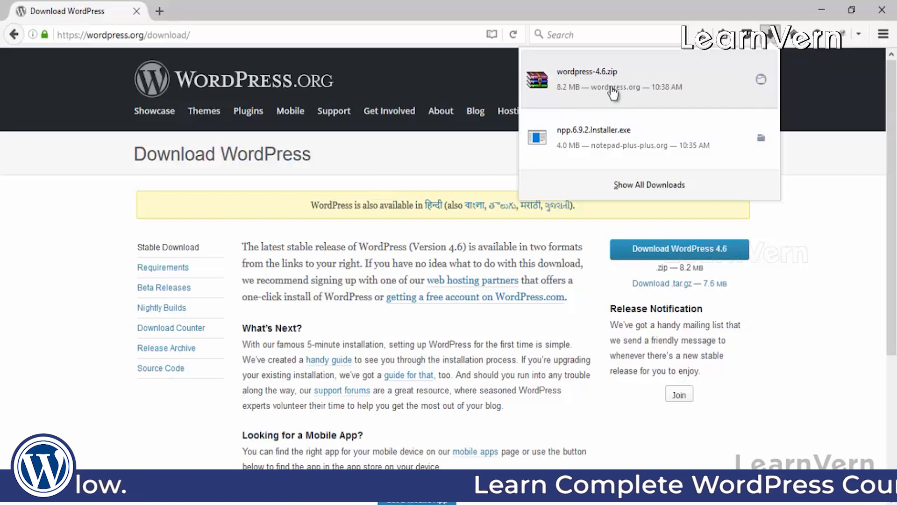
right_click(586, 97)
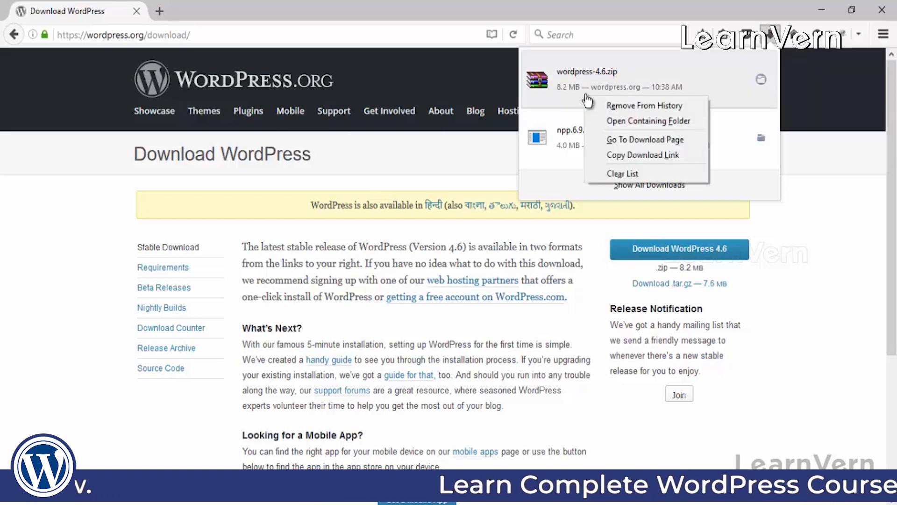
left_click(621, 120)
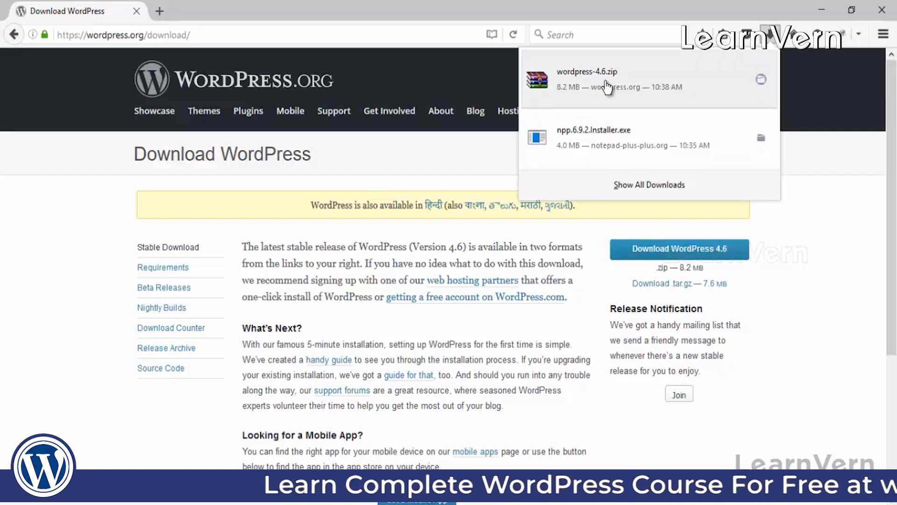
right_click(603, 81)
left_click(638, 107)
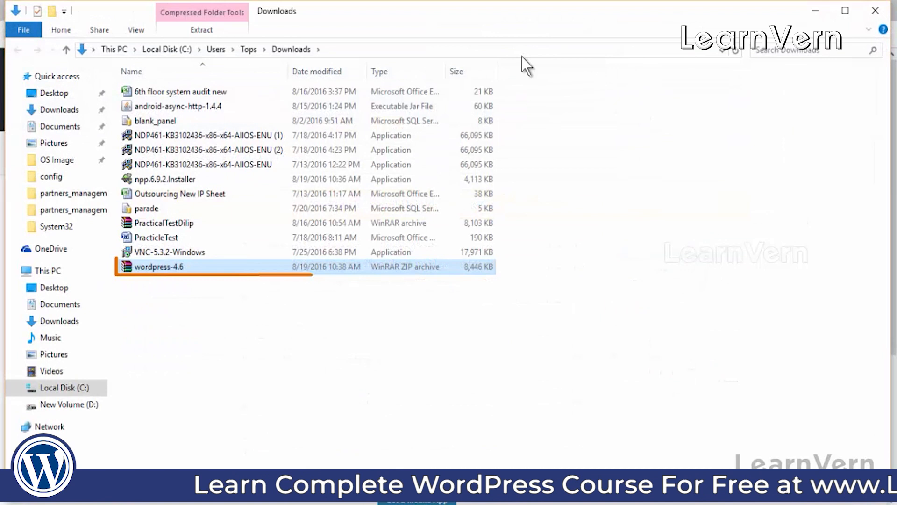
Step: Extract wordpress-4.6.zip into a wordpress-4.6 folder in Downloads
double_click(179, 268)
right_click(178, 268)
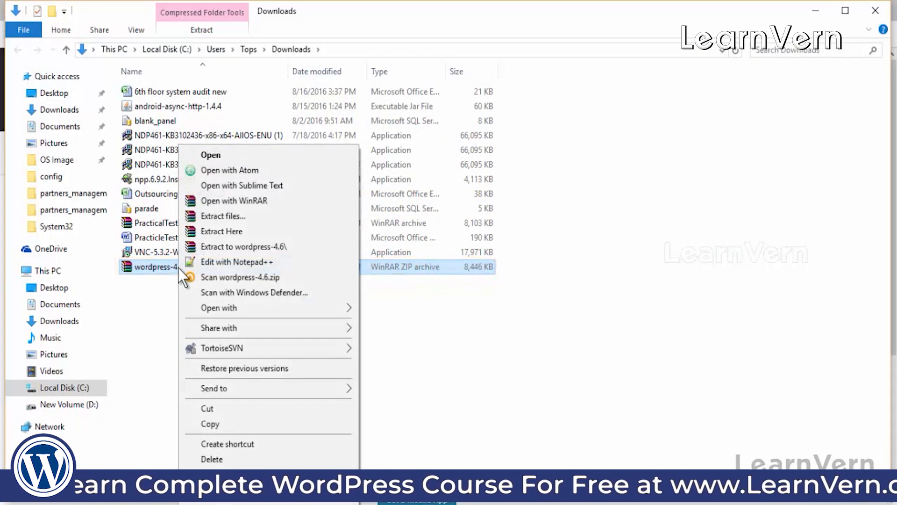
left_click(220, 220)
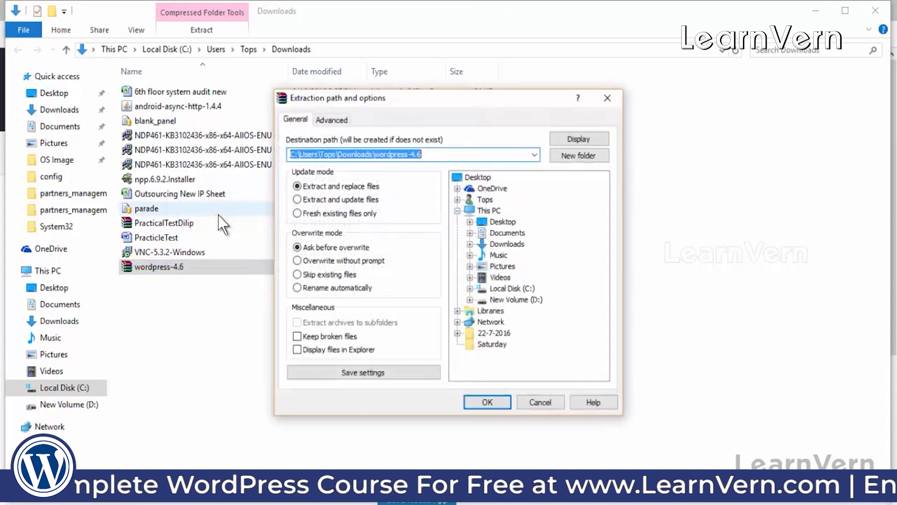
left_click(487, 403)
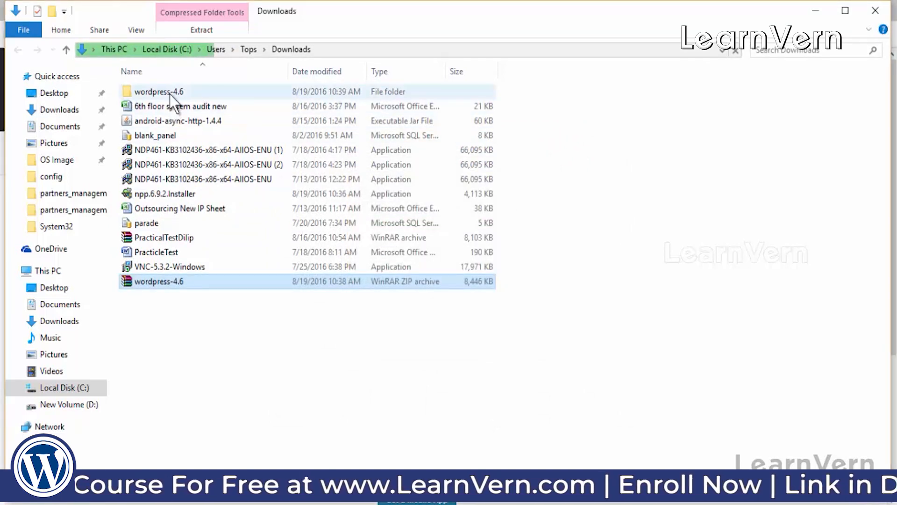
Step: Look inside wordpress-4.6\wordpress, then go back to Downloads
double_click(169, 94)
double_click(170, 94)
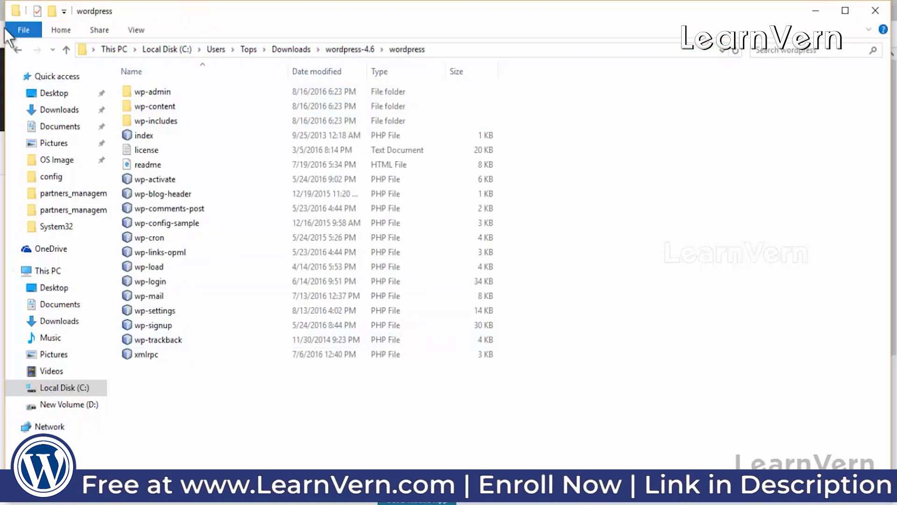
left_click(17, 49)
left_click(16, 50)
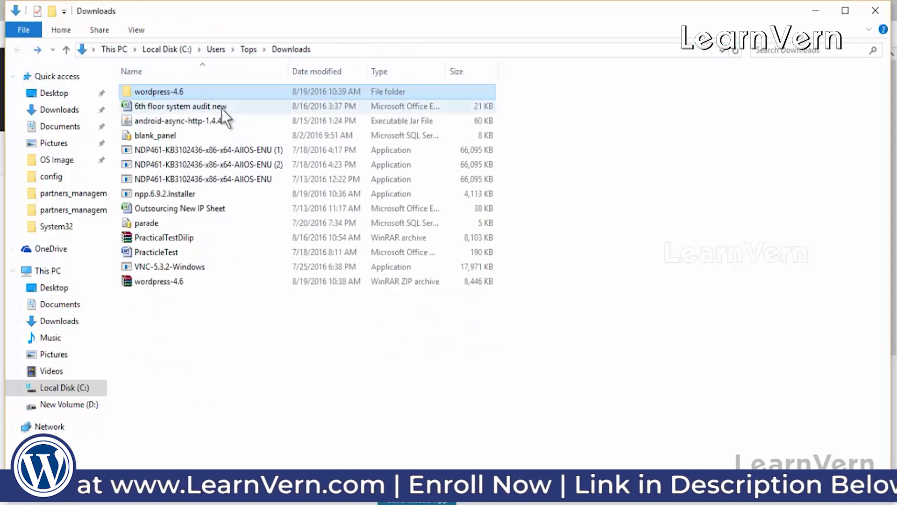
Step: Rename the wordpress-4.6 folder to wordpress
double_click(145, 92)
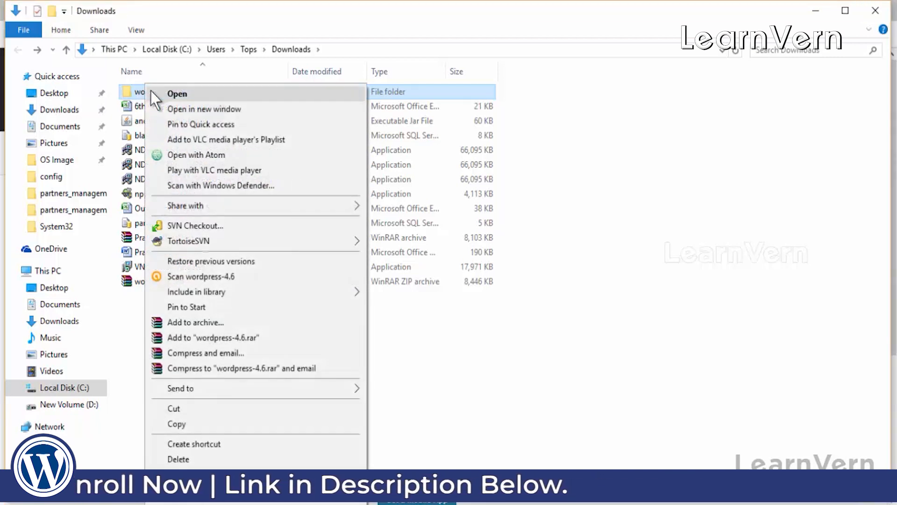
left_click(188, 475)
left_click(200, 92)
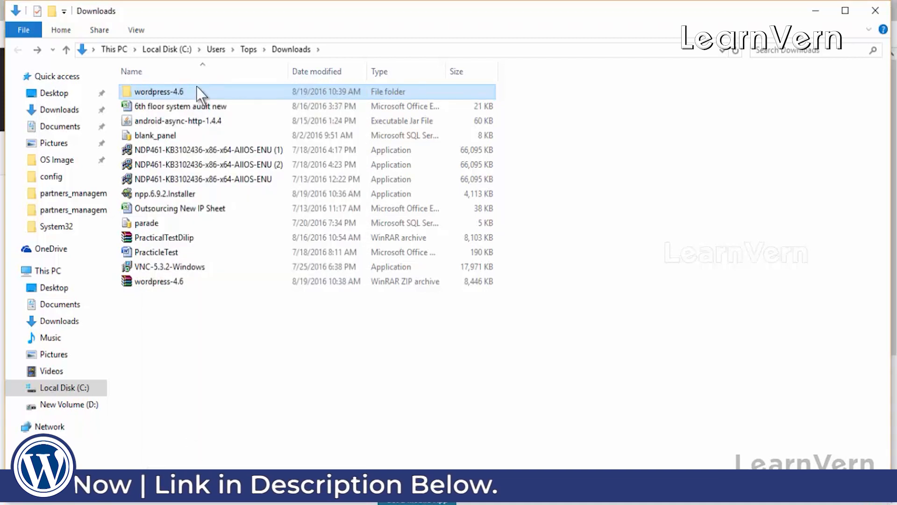
key("End")
key("BackSpace")
key("BackSpace")
key("BackSpace")
key("BackSpace")
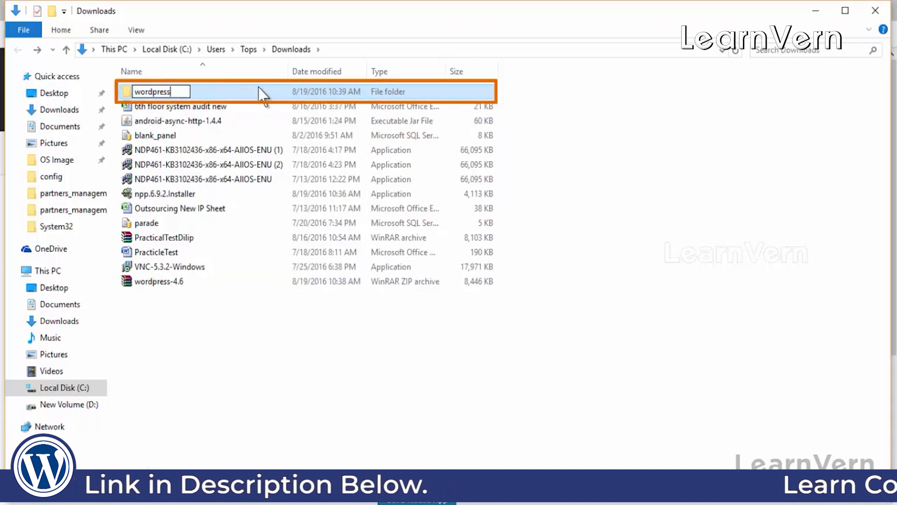
Step: Move all WordPress files from the nested wordpress subfolder up into the outer wordpress folder
double_click(206, 92)
double_click(194, 94)
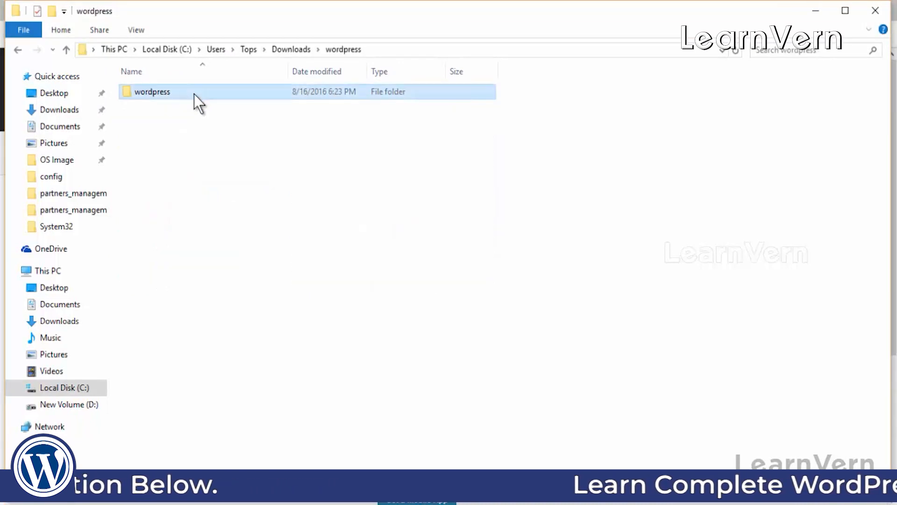
left_click(18, 49)
double_click(161, 92)
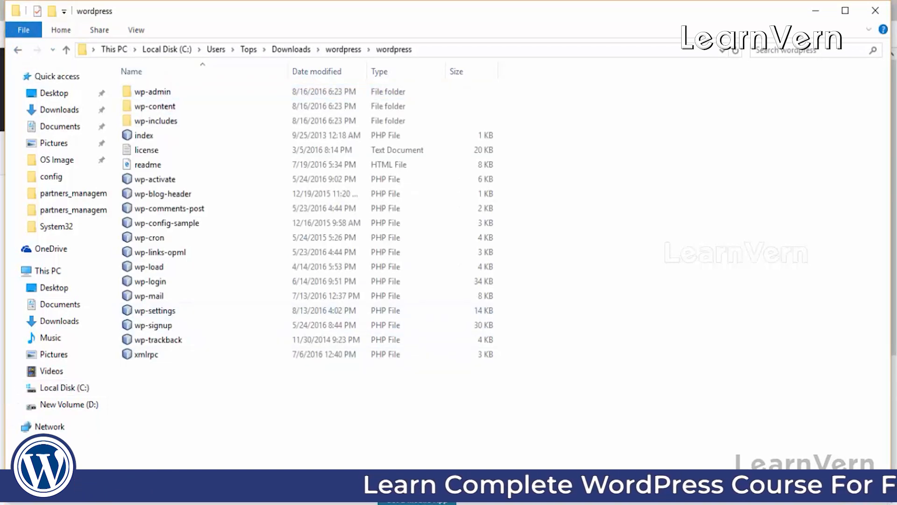
key("ctrl+a")
key("ctrl+x")
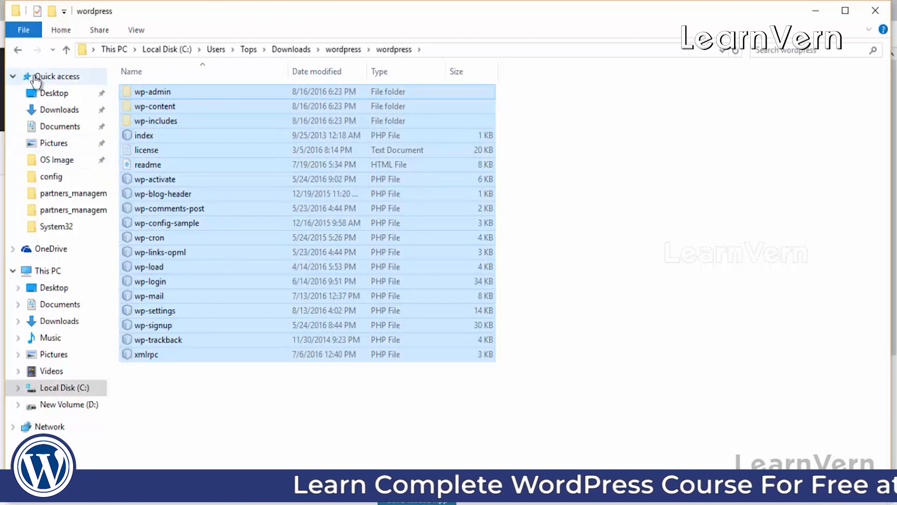
left_click(18, 49)
left_click(192, 198)
key("ctrl+v")
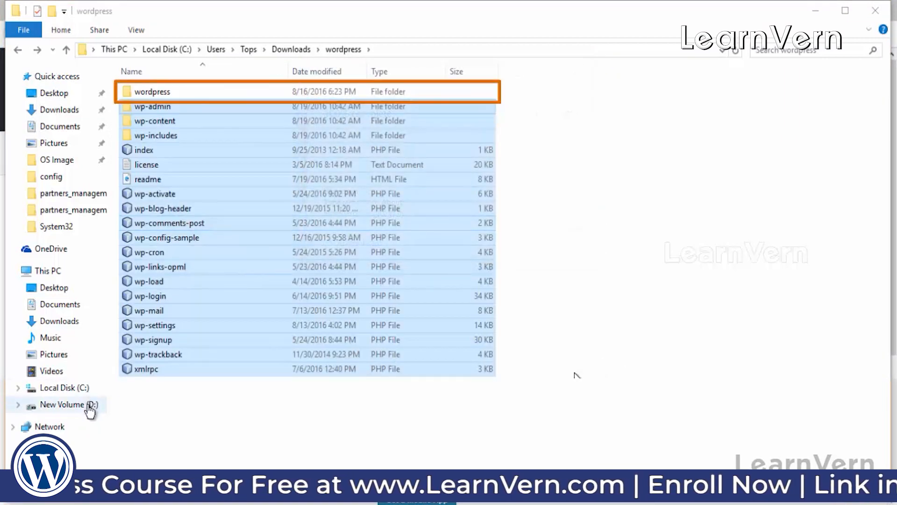
left_click(554, 407)
Step: Permanently delete the leftover files and the emptied nested wordpress subfolder
double_click(215, 93)
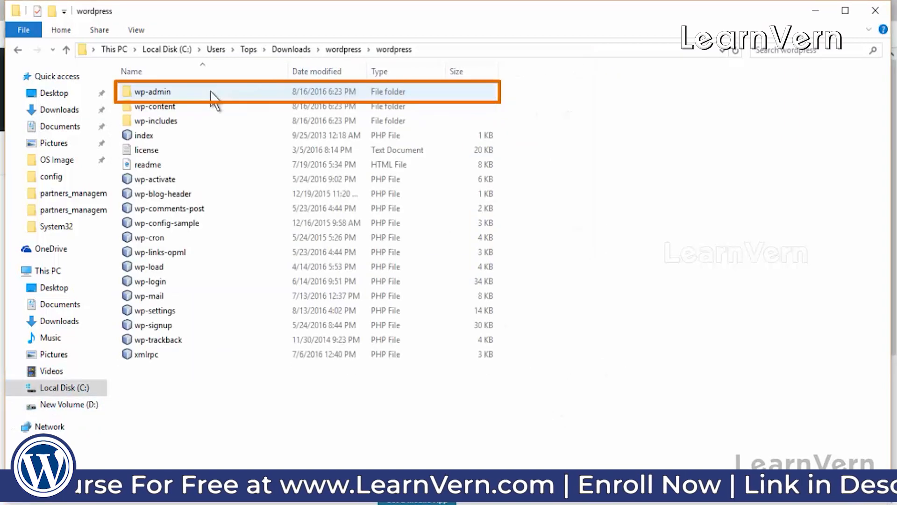
key("ctrl+a")
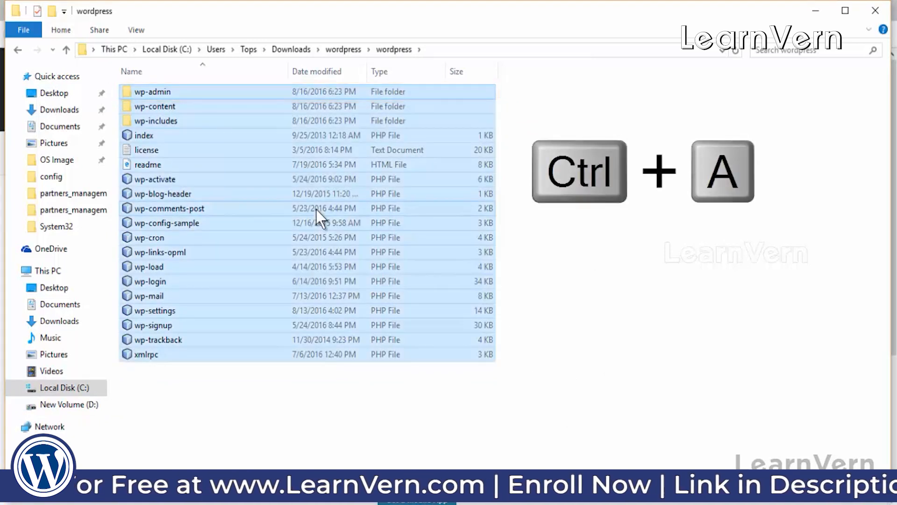
key("shift+Delete")
key("Return")
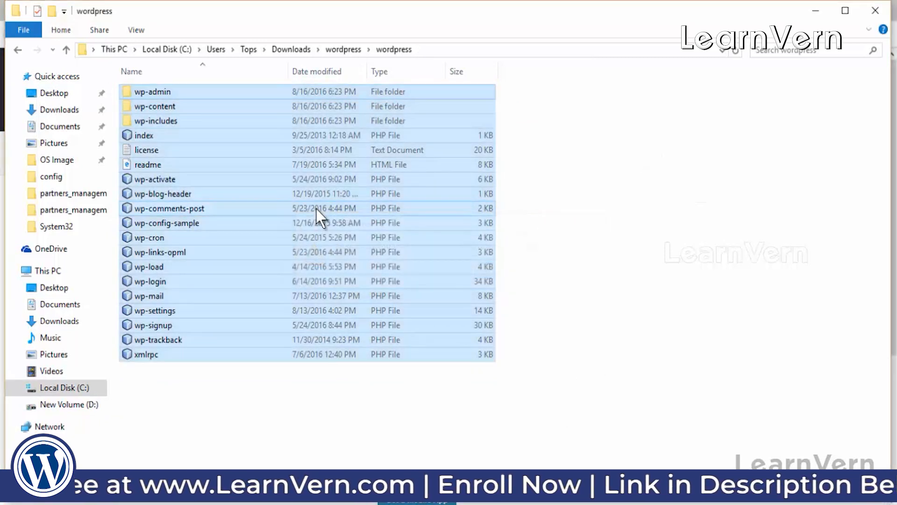
left_click(16, 49)
left_click(17, 50)
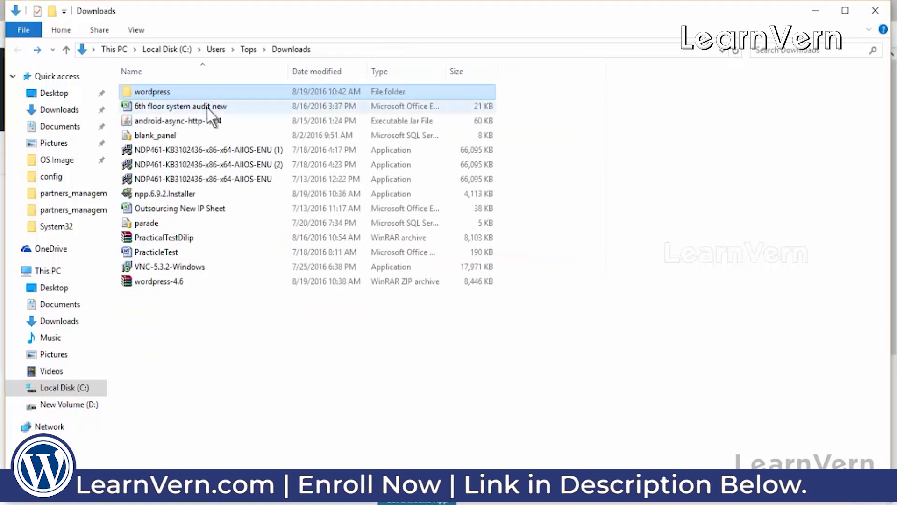
double_click(175, 91)
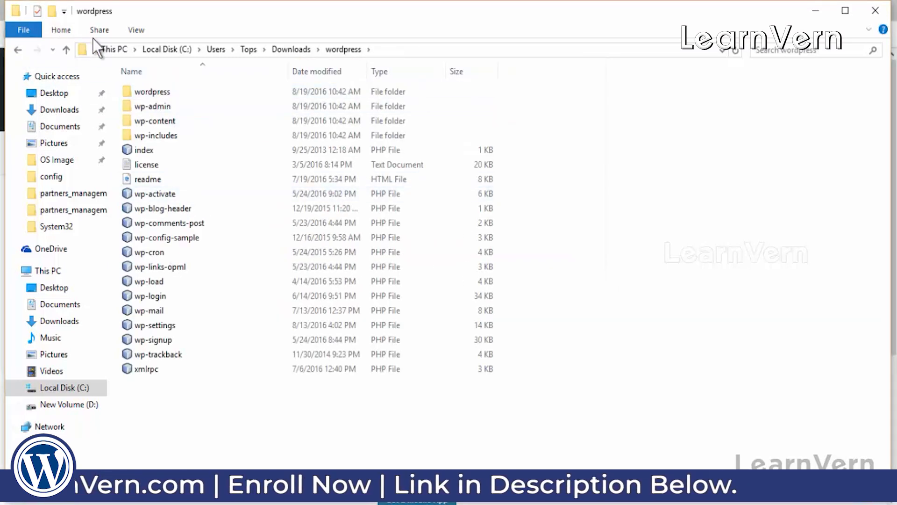
left_click(160, 92)
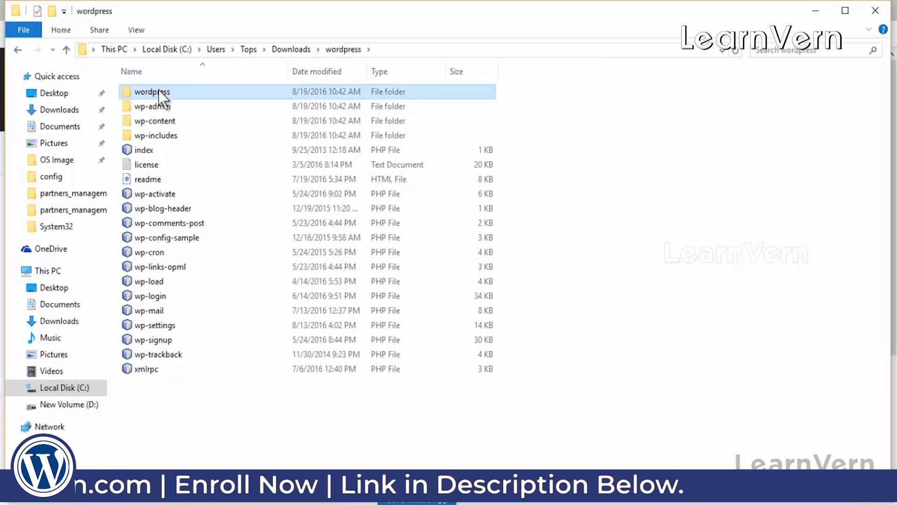
double_click(182, 91)
left_click(18, 50)
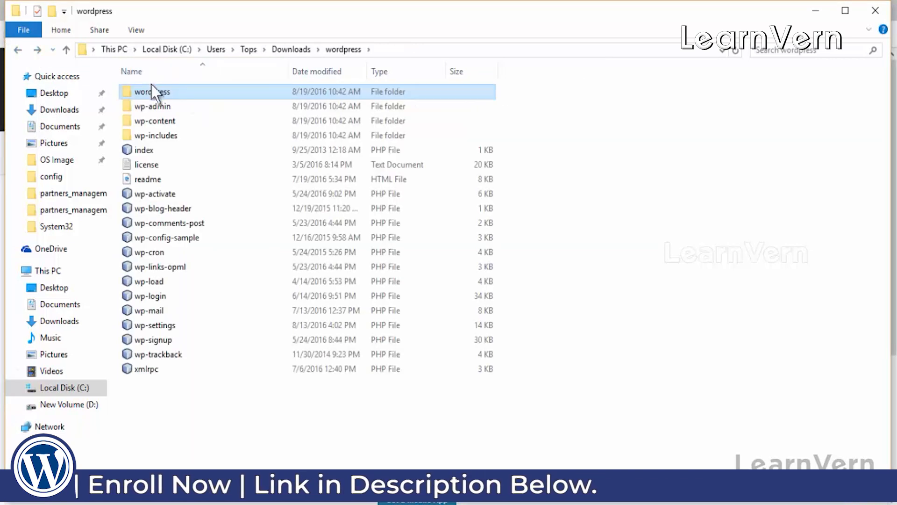
key("shift+Delete")
key("Return")
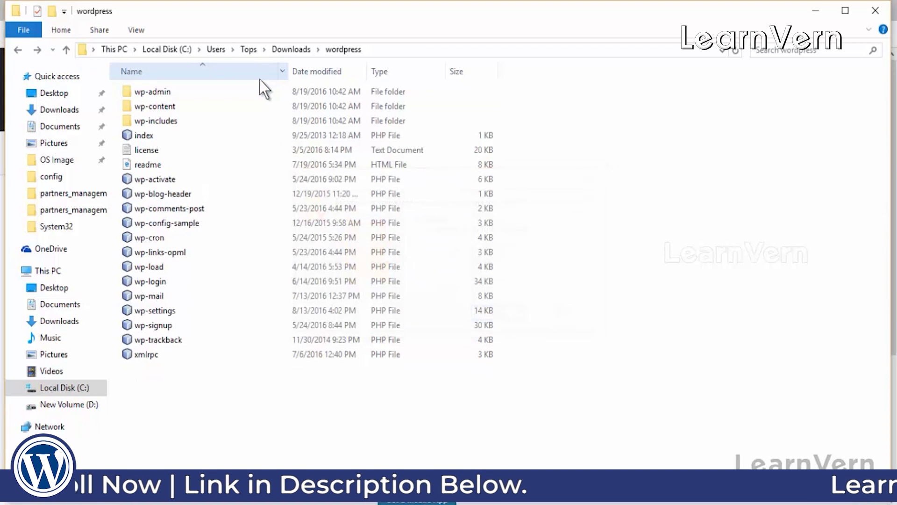
Step: Check the D:\xampp\htdocs folder, then return to the New Volume (D:) drive
left_click(18, 50)
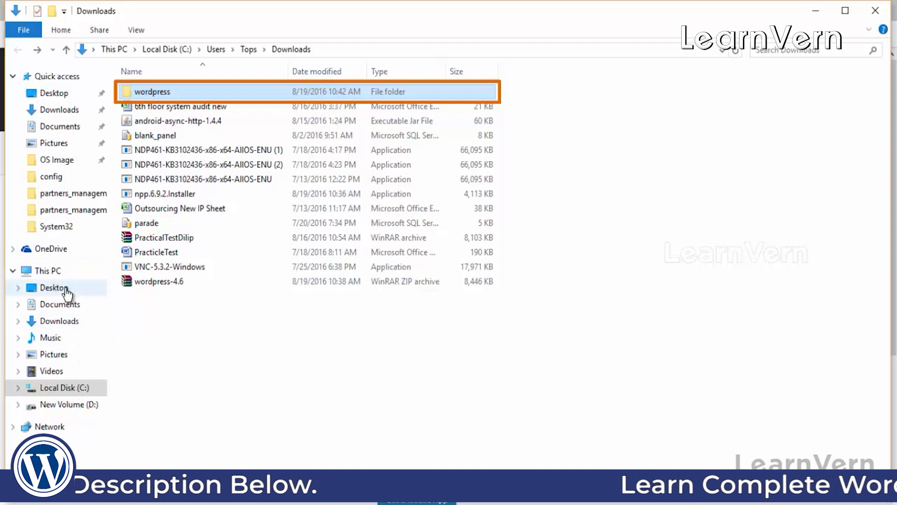
left_click(65, 405)
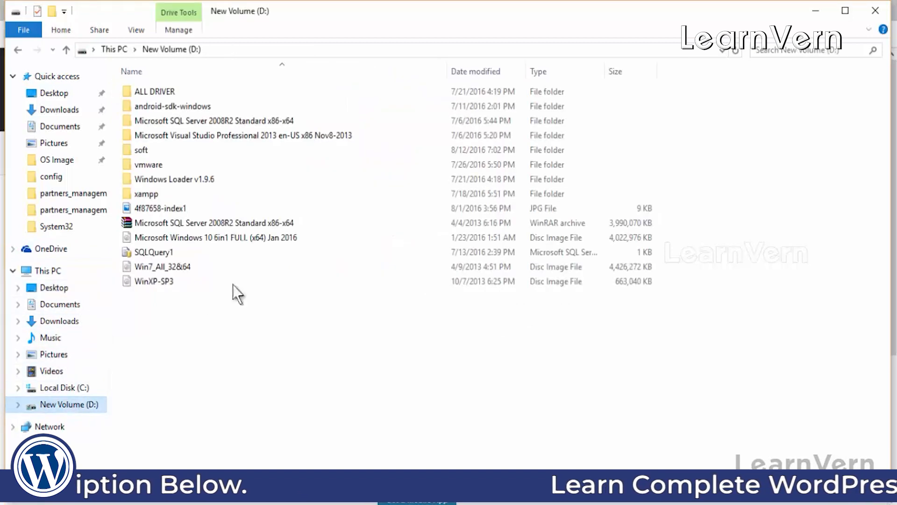
double_click(154, 191)
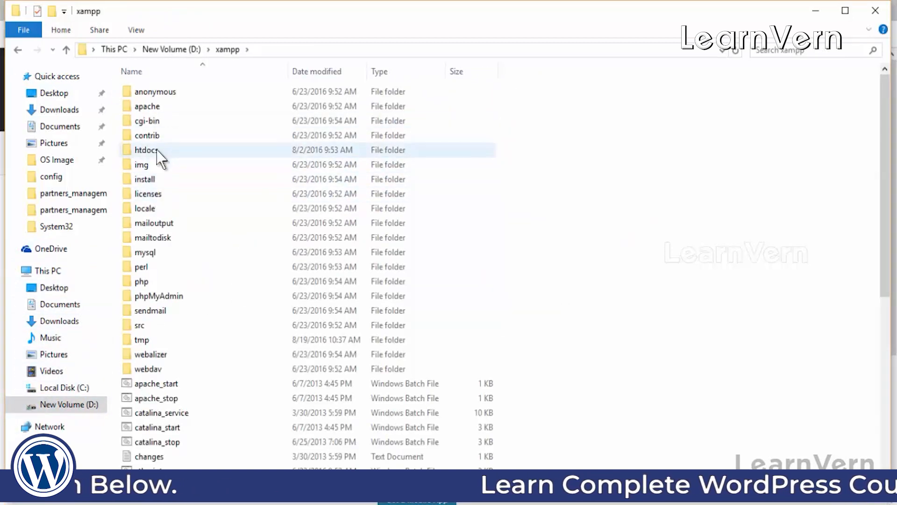
double_click(146, 151)
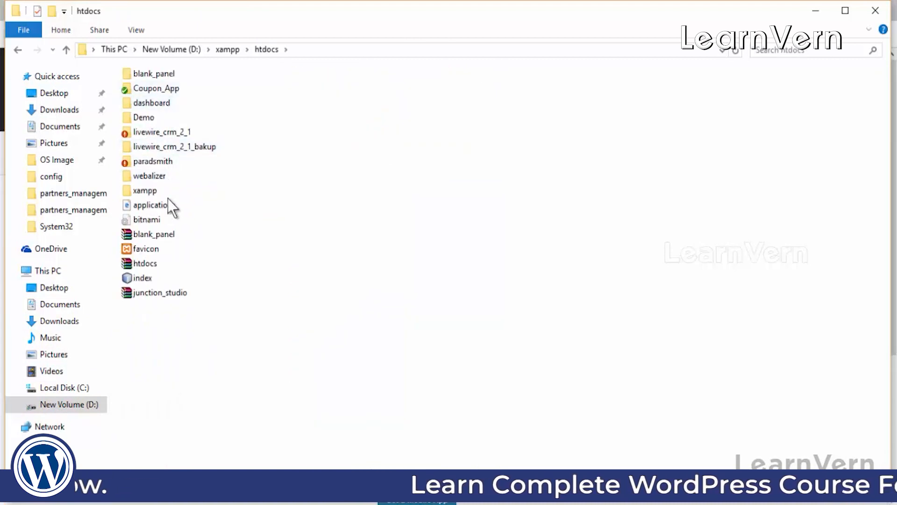
left_click(17, 50)
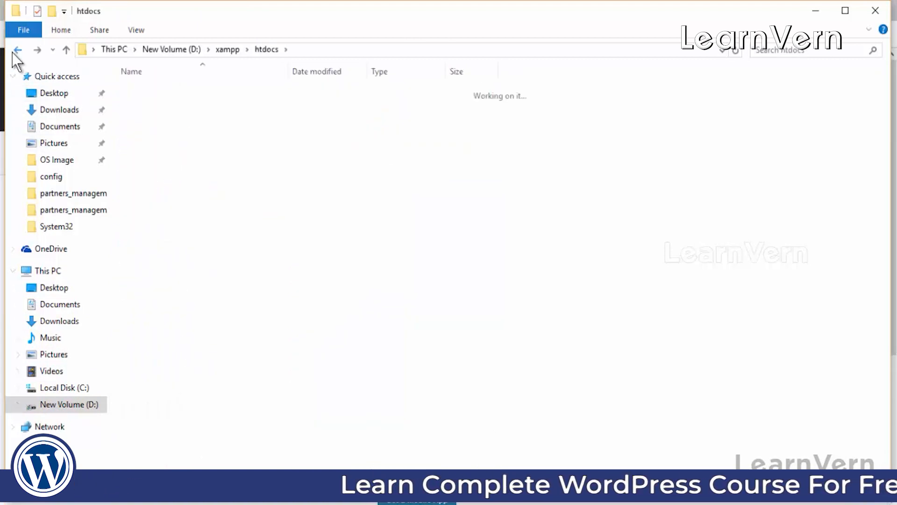
left_click(19, 49)
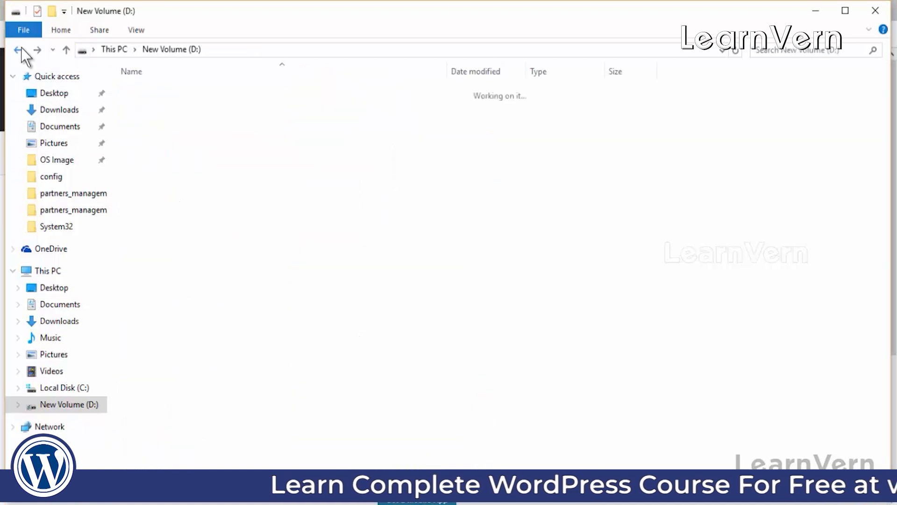
Step: Paste the wordpress folder from Downloads into D:\xampp\htdocs
left_click(68, 111)
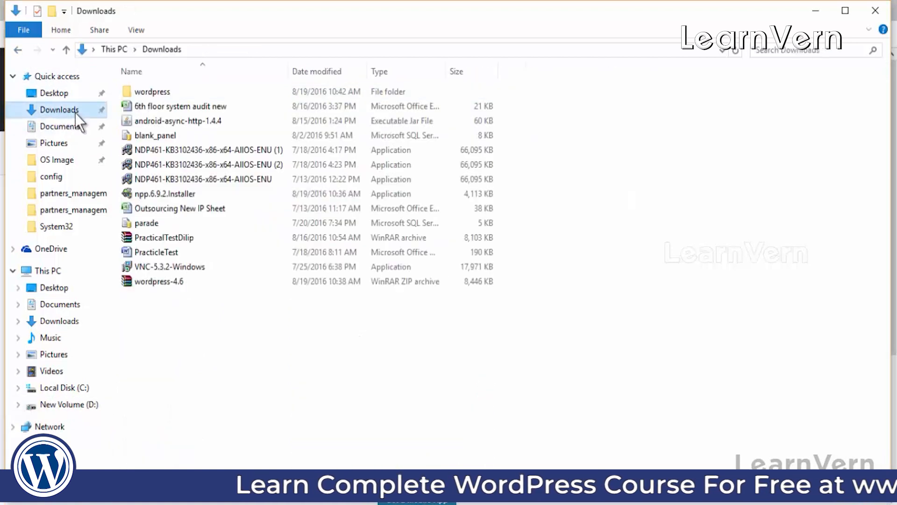
double_click(150, 92)
left_click(17, 49)
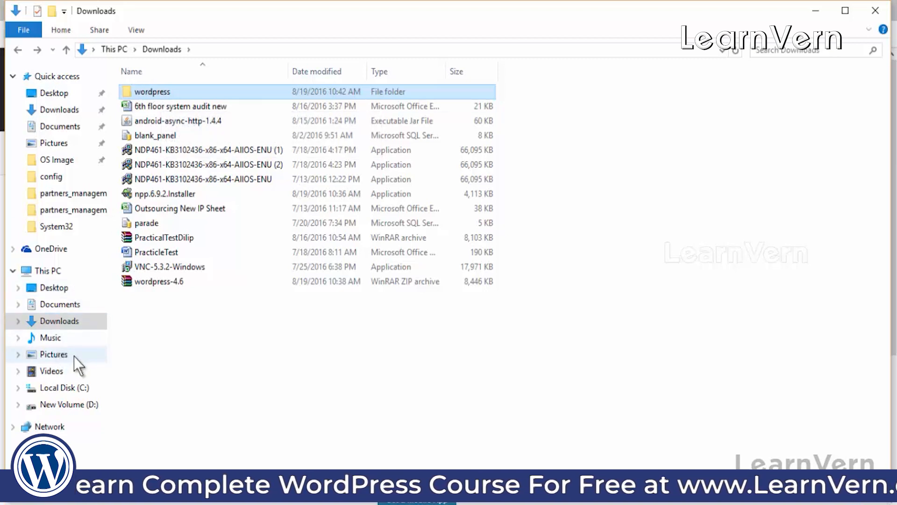
left_click(86, 404)
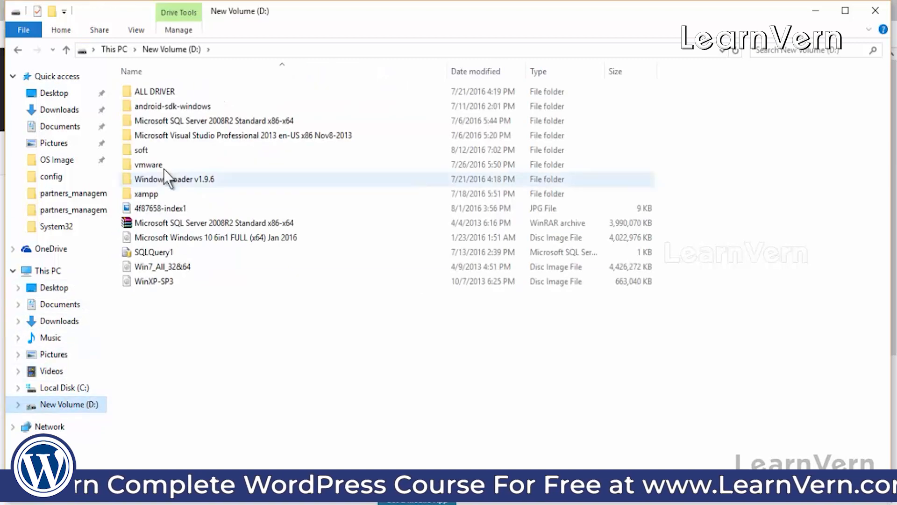
double_click(148, 194)
double_click(150, 149)
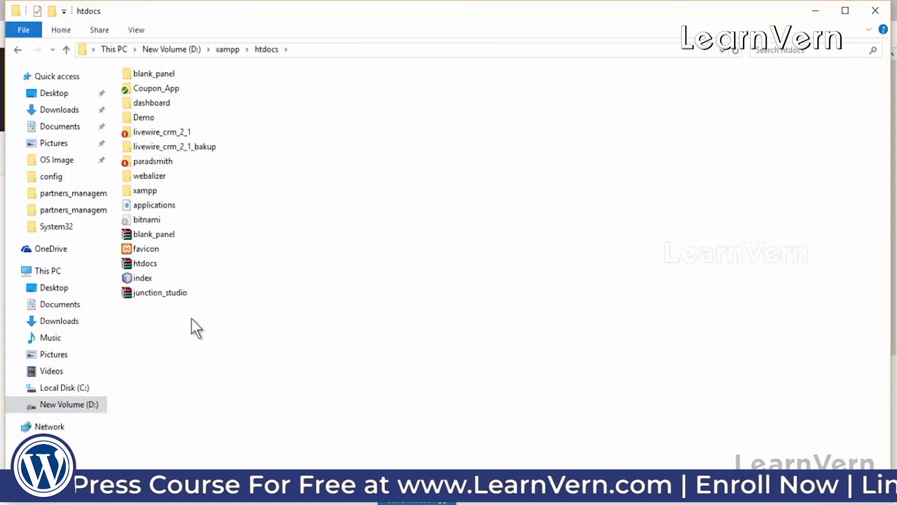
key("ctrl+v")
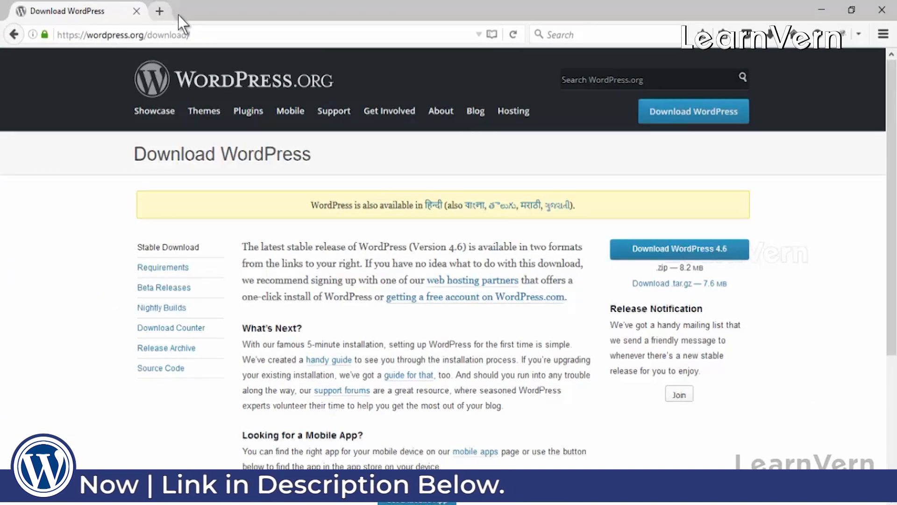
Step: In a new tab, load the XAMPP dashboard at localhost:8080
left_click(159, 11)
type("lo")
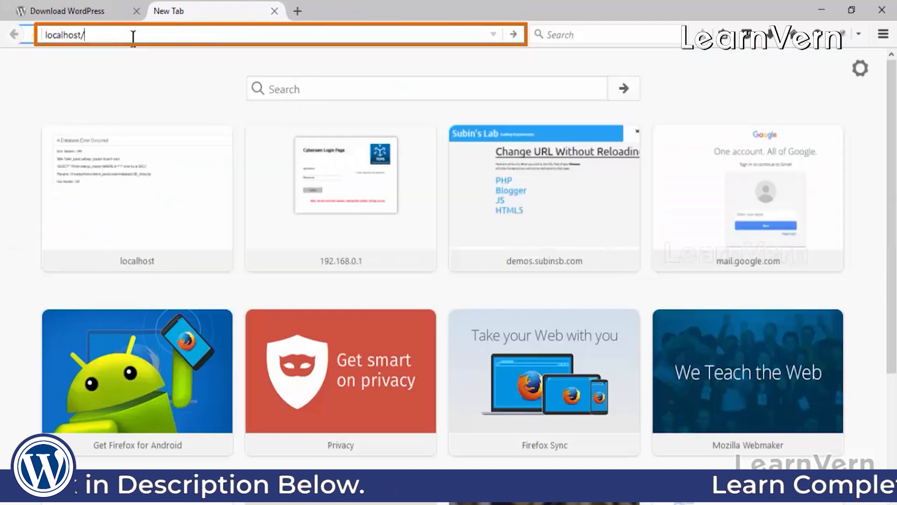
key("BackSpace")
type(":")
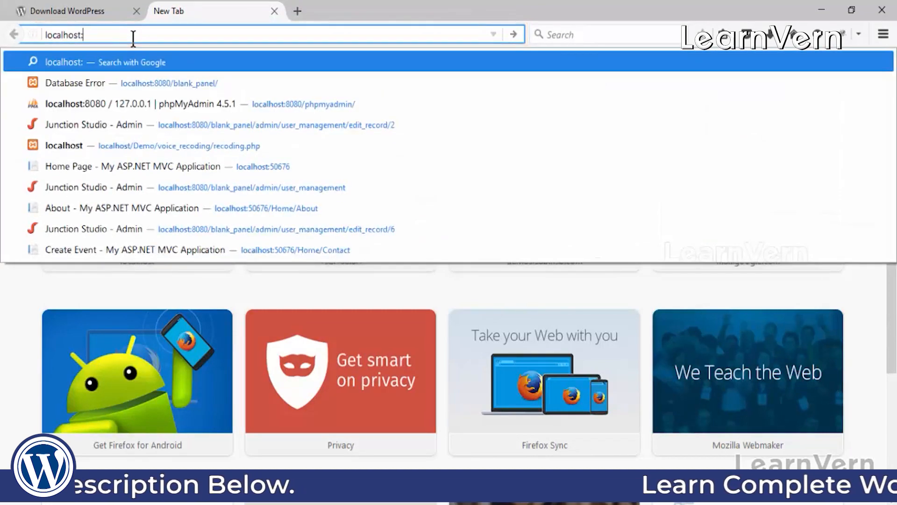
type("800")
key("Return")
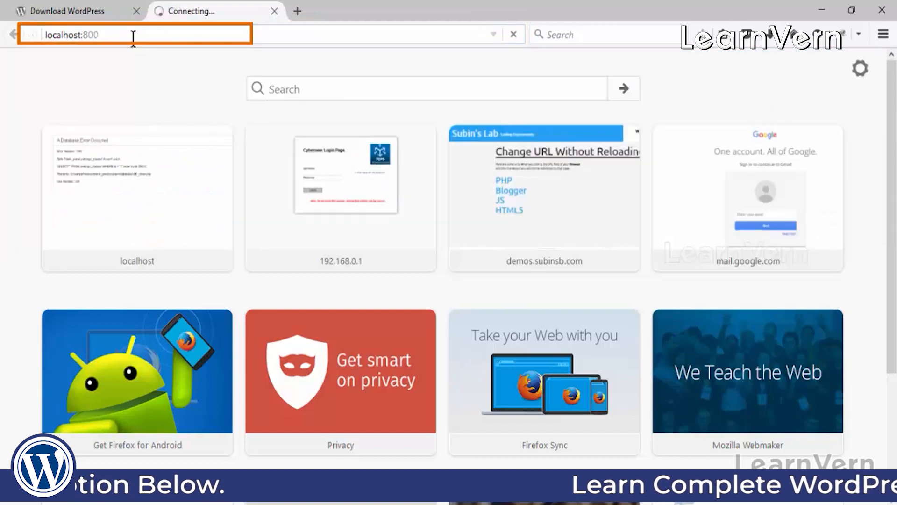
left_click(133, 37)
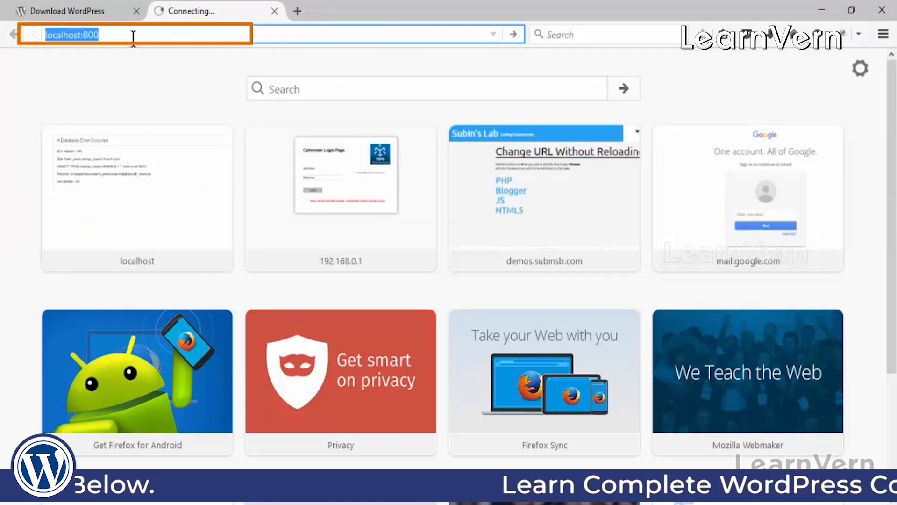
left_click(133, 39)
key("BackSpace")
type("80")
key("Return")
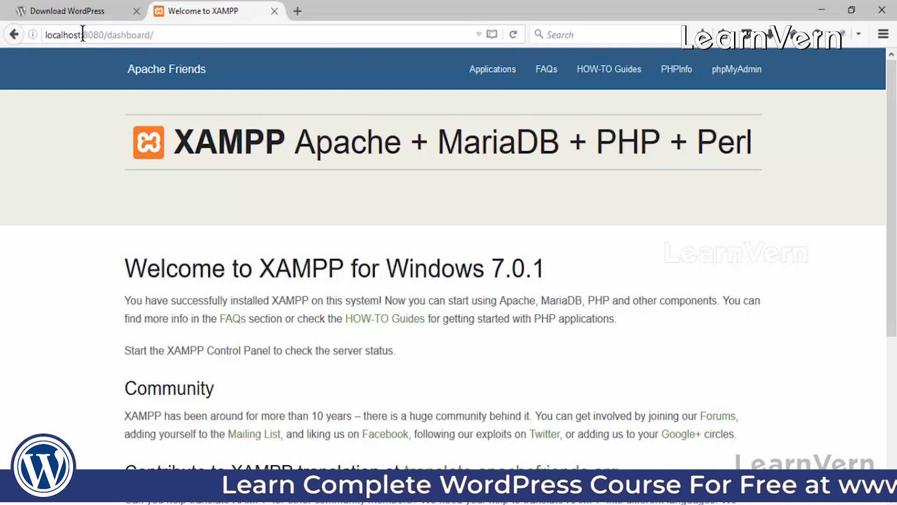
Step: Change the address to localhost:8080/phpmyadmin and load phpMyAdmin
left_click_drag(82, 35, 212, 45)
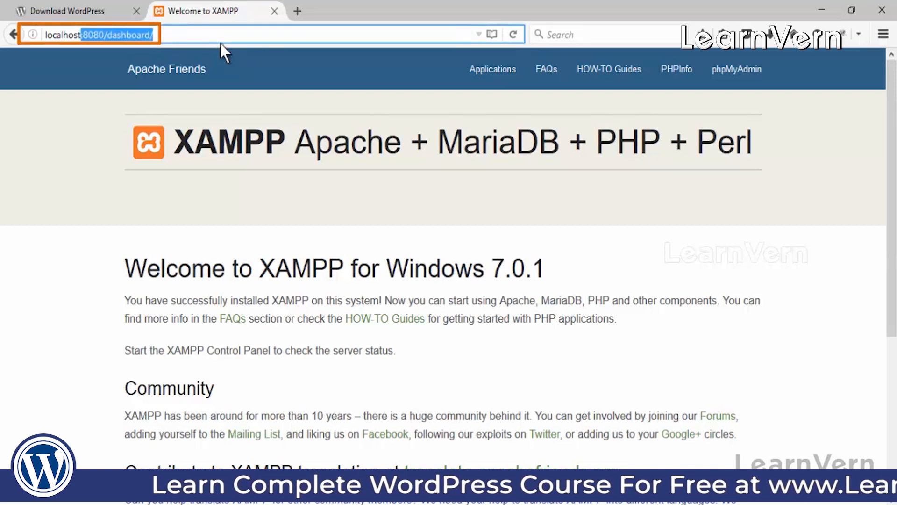
key("BackSpace")
type("/")
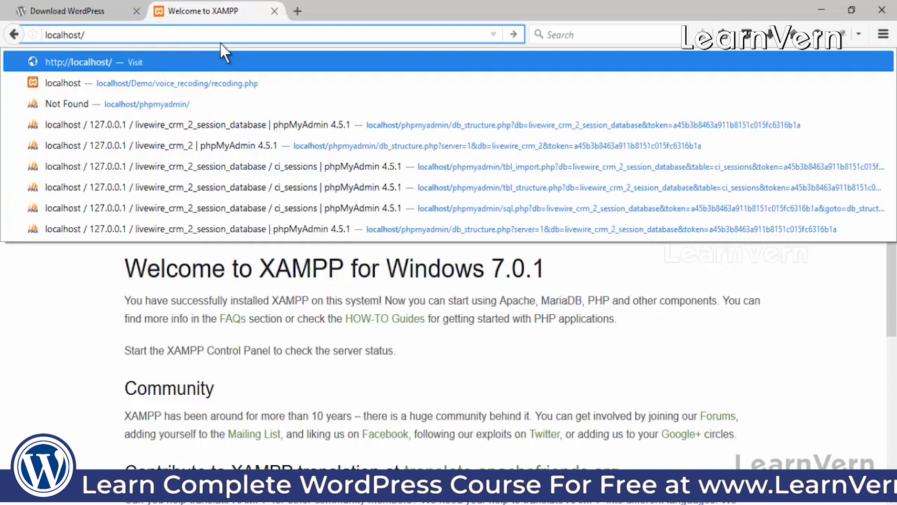
key("BackSpace")
type(":800")
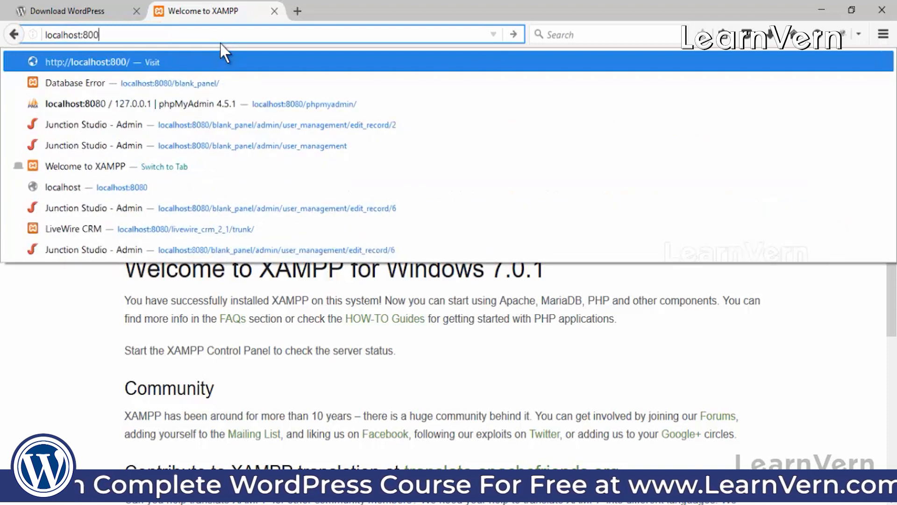
key("BackSpace")
type("80/")
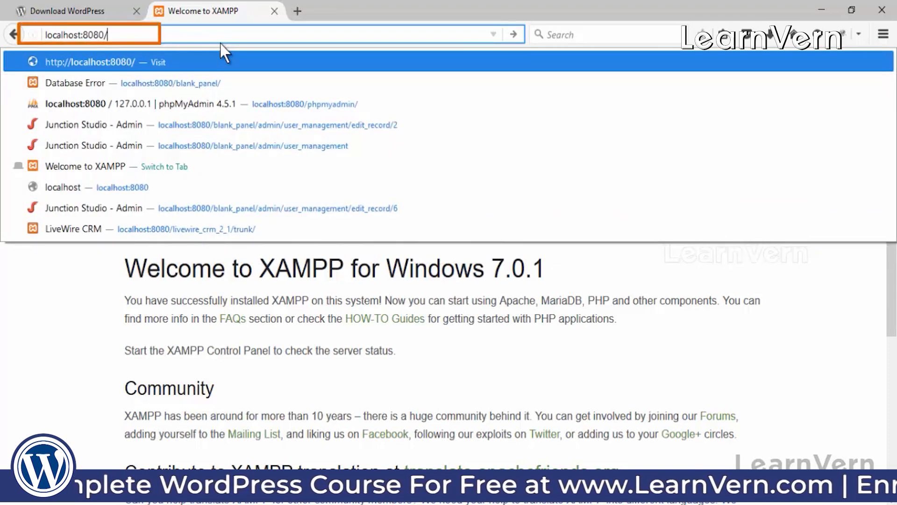
type("ph")
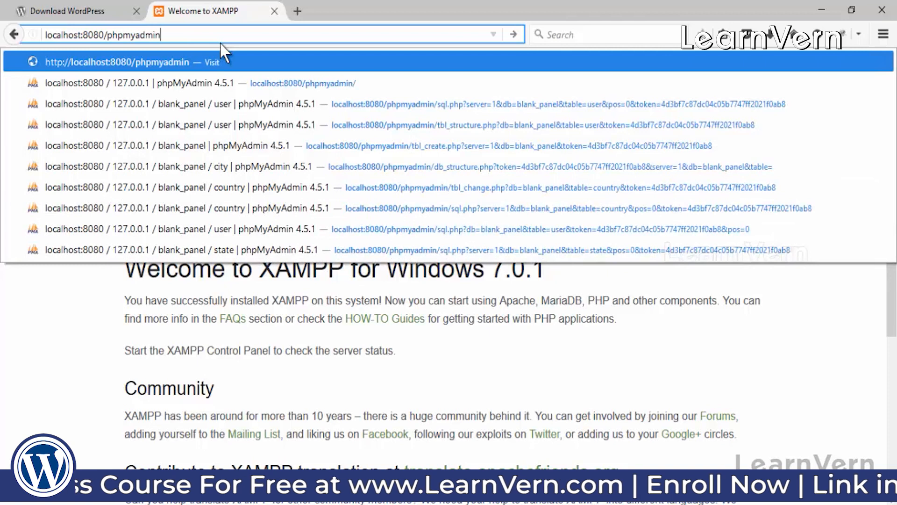
type("pmyadmin")
key("Return")
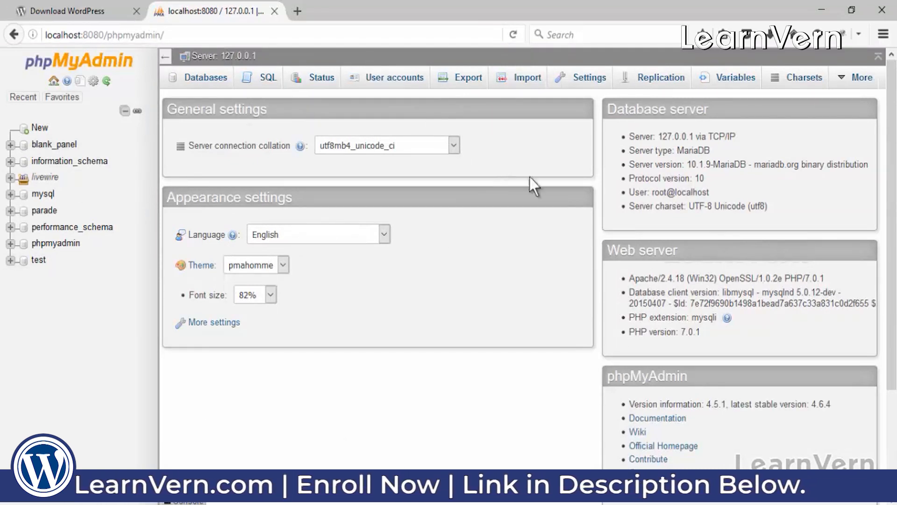
Step: Look over the phpMyAdmin home page, then go back to the Download WordPress tab
scroll(883, 306, "down", 2)
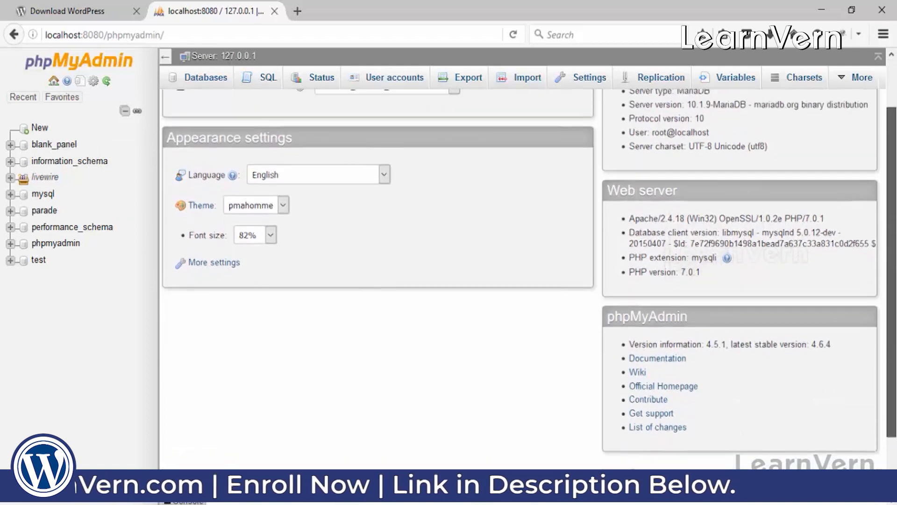
scroll(668, 211, "up", 2)
left_click(117, 10)
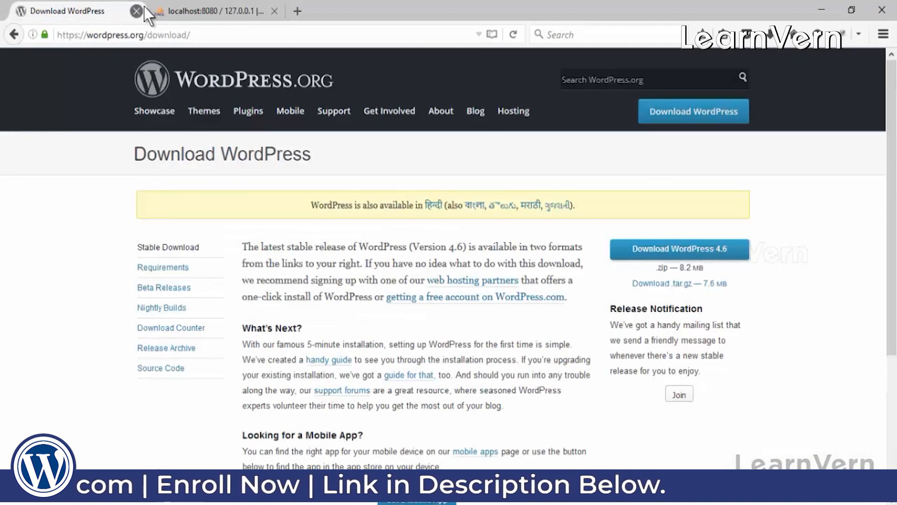
Step: Close the Download WordPress tab and load localhost:8080/wordpress in a new tab
left_click(138, 11)
left_click(171, 10)
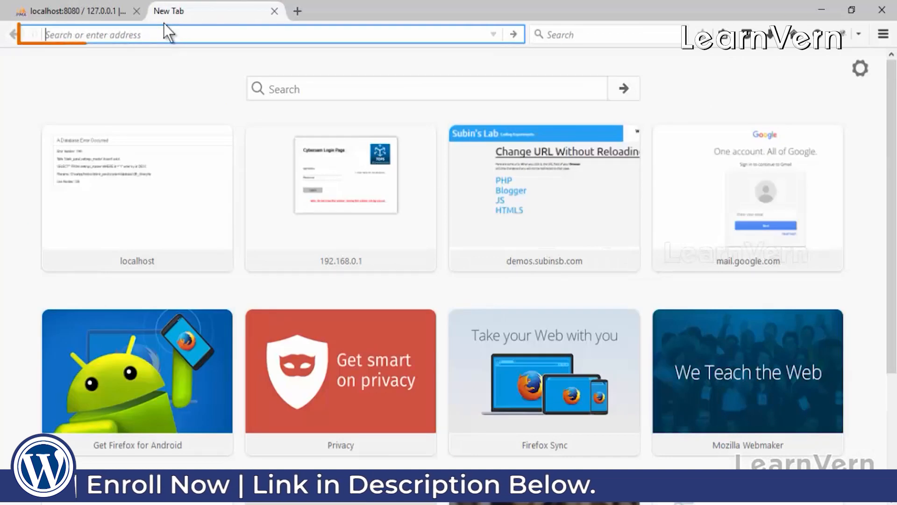
type("localhost:800")
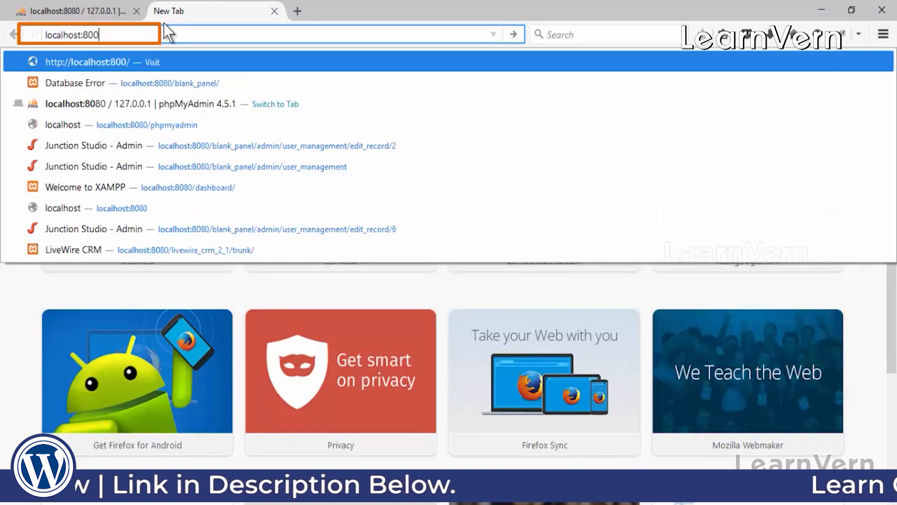
key("BackSpace")
type("80")
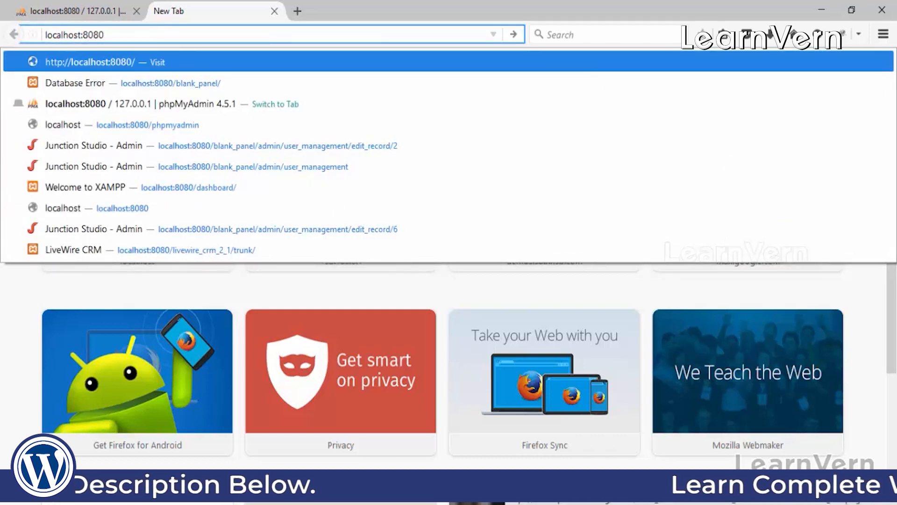
key("Return")
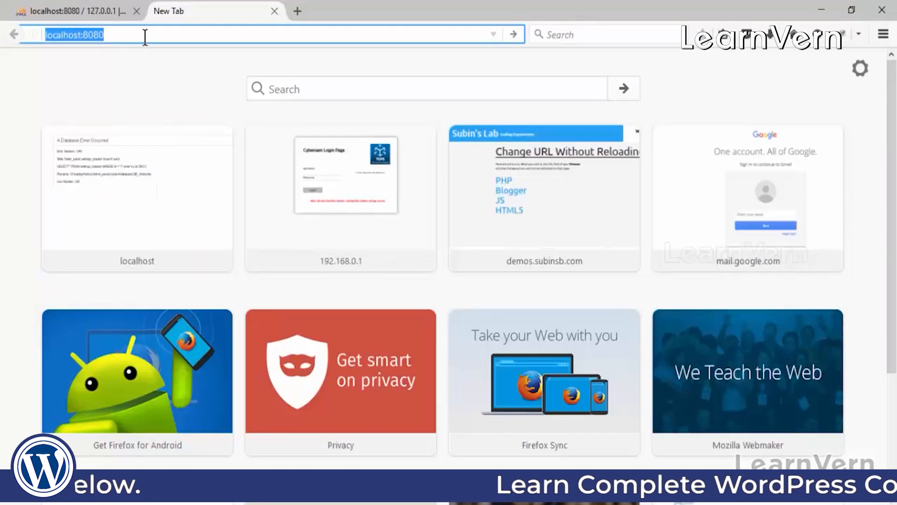
left_click(144, 36)
type("/")
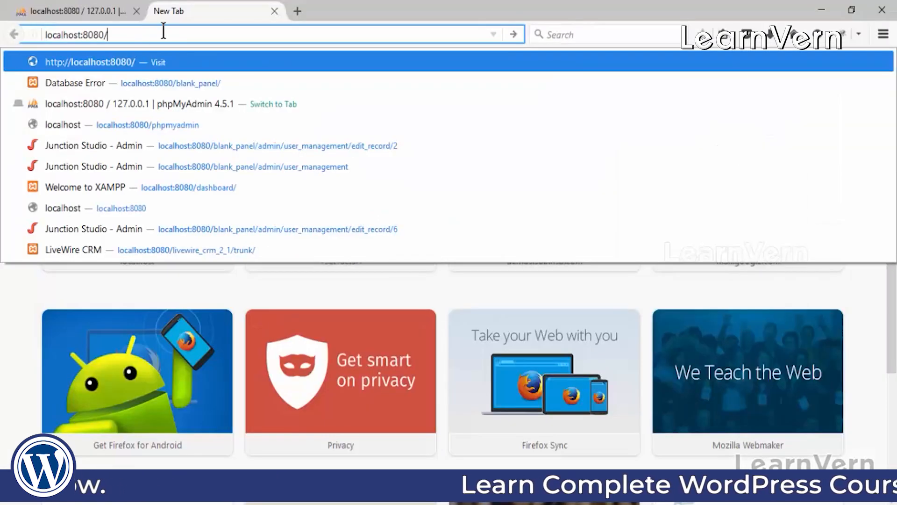
type("wordpr")
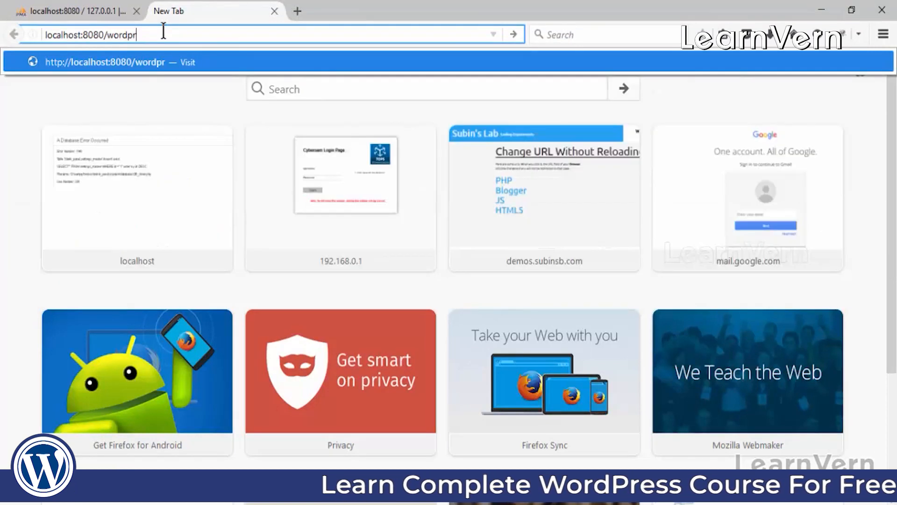
type("eess")
key("Return")
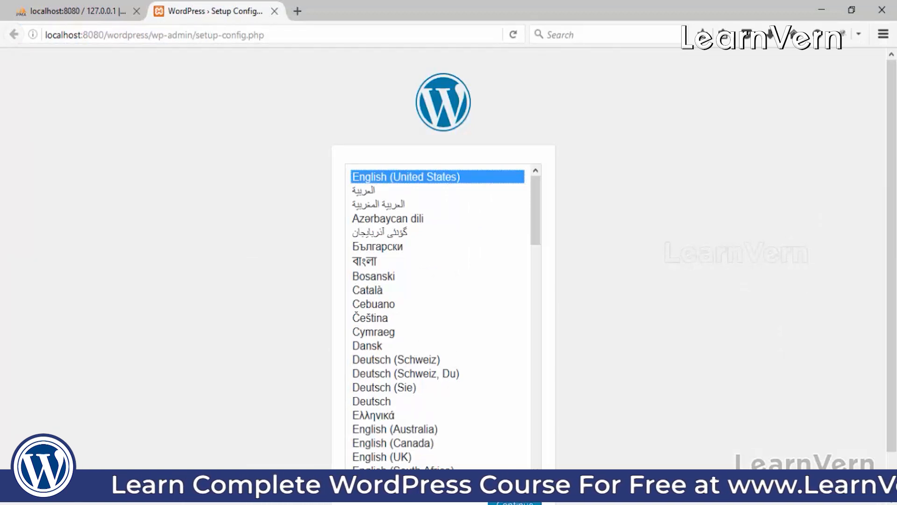
Step: Open Notepad from Start search, move it aside, and write the note 'language'
key("super")
type("note")
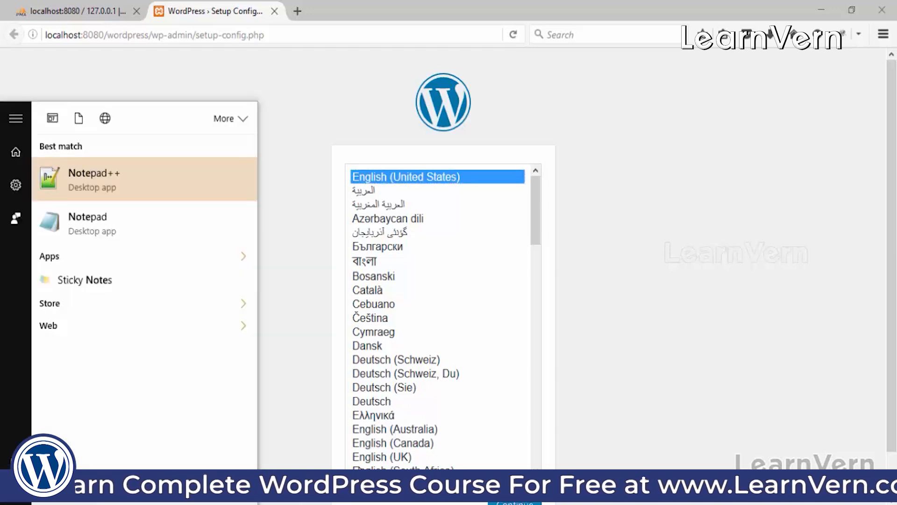
left_click(141, 227)
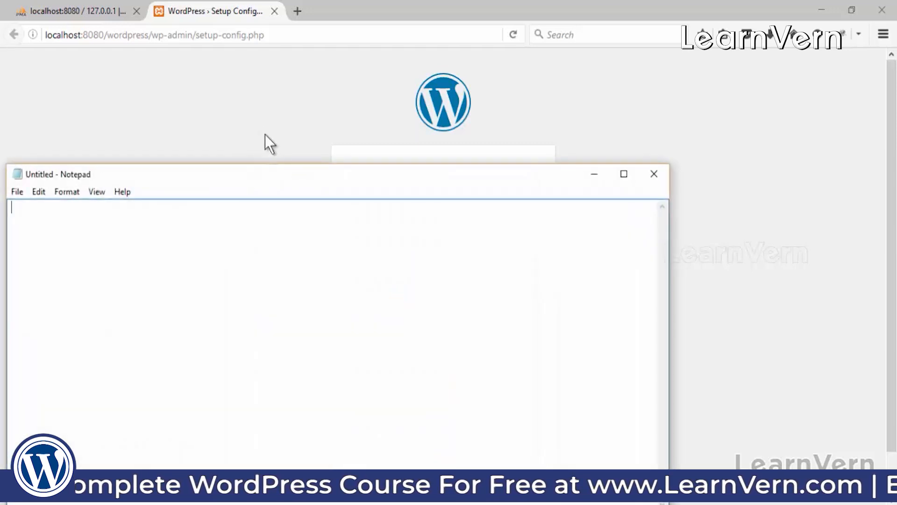
left_click_drag(265, 176, 580, 278)
type("1ungya")
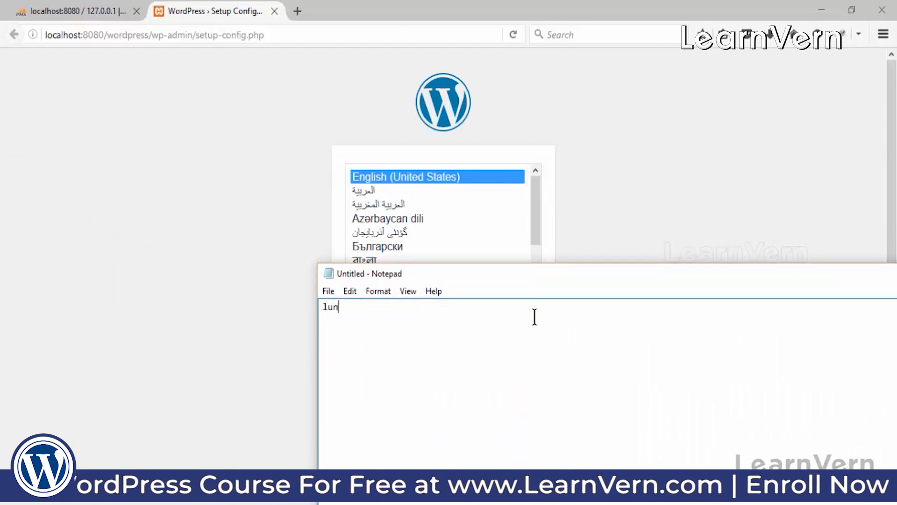
key("BackSpace")
key("BackSpace")
key("BackSpace")
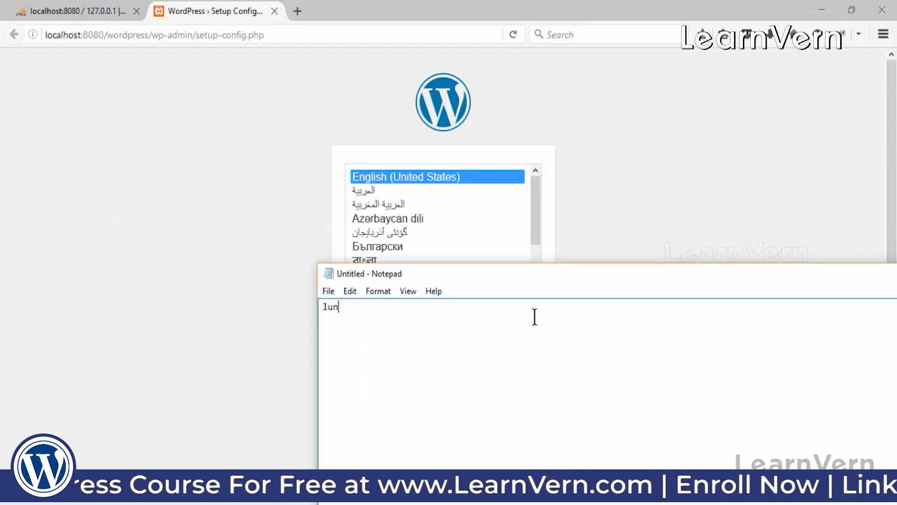
type("guage")
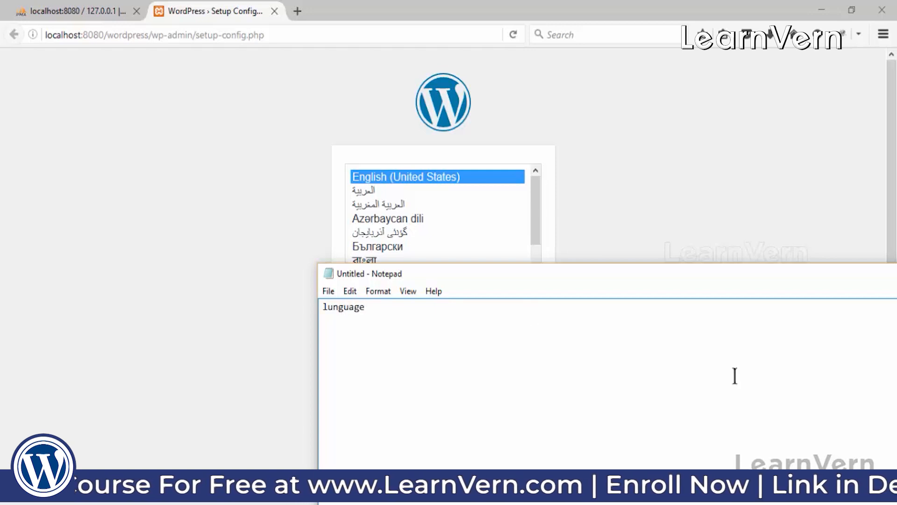
Step: Return to the WordPress setup page and scroll through the language list
left_click(58, 293)
scroll(414, 383, "down", 2)
scroll(417, 377, "up", 2)
scroll(895, 250, "down", 2)
Step: Continue in English (United States), review the required database details, and choose Let's go!
left_click(517, 456)
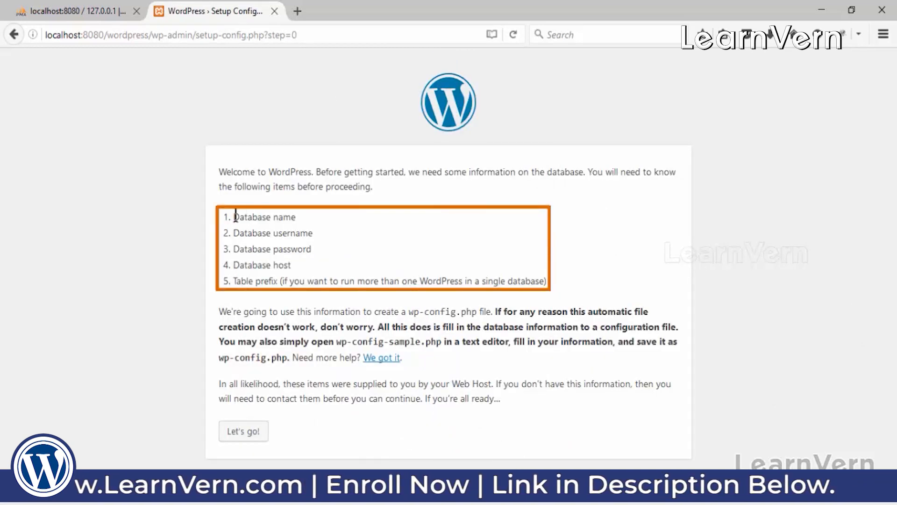
left_click_drag(234, 216, 296, 243)
left_click(298, 271)
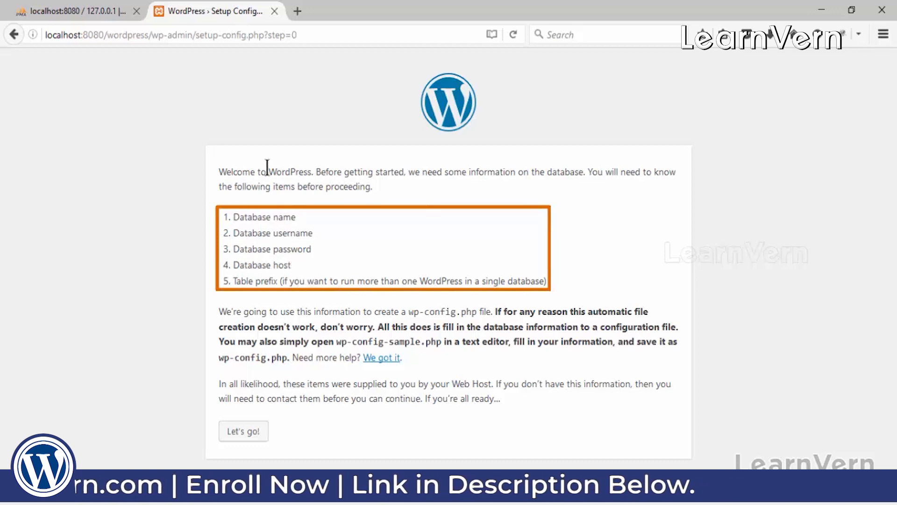
left_click(247, 435)
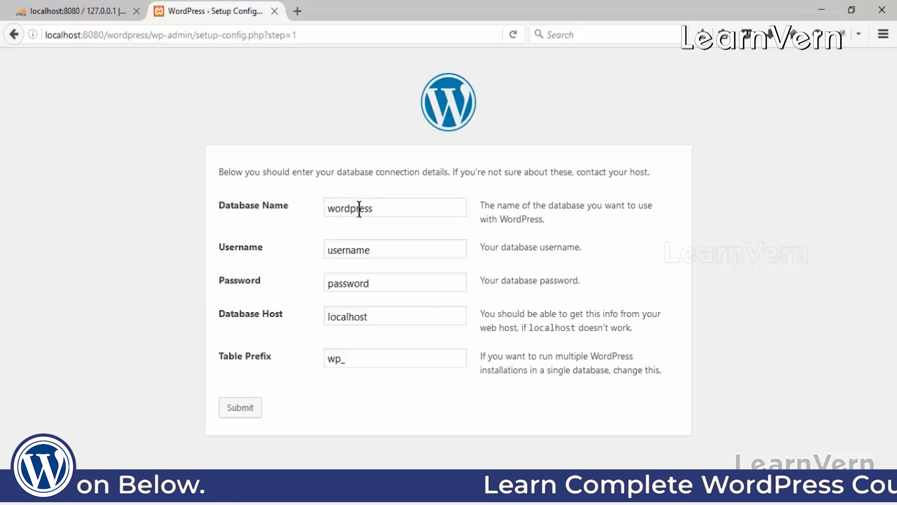
Step: Create an empty database named wordpress on phpMyAdmin's Databases page
left_click(105, 10)
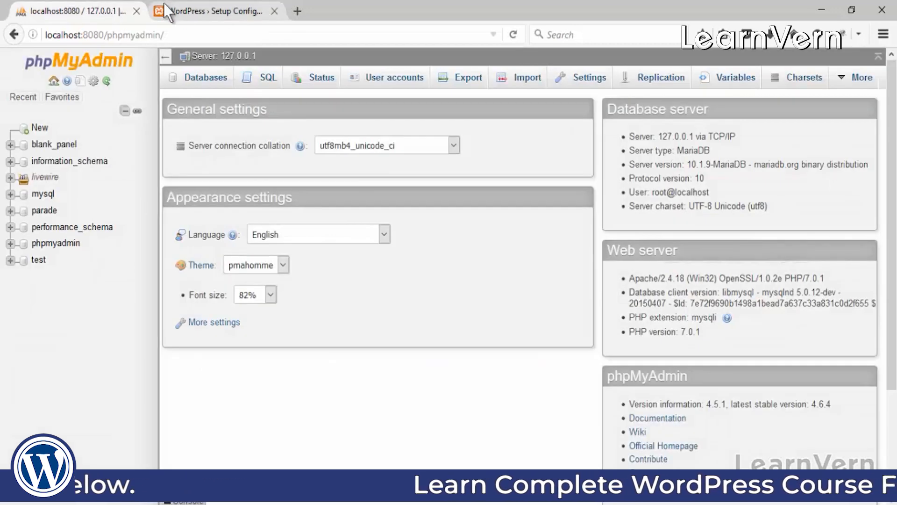
left_click(200, 84)
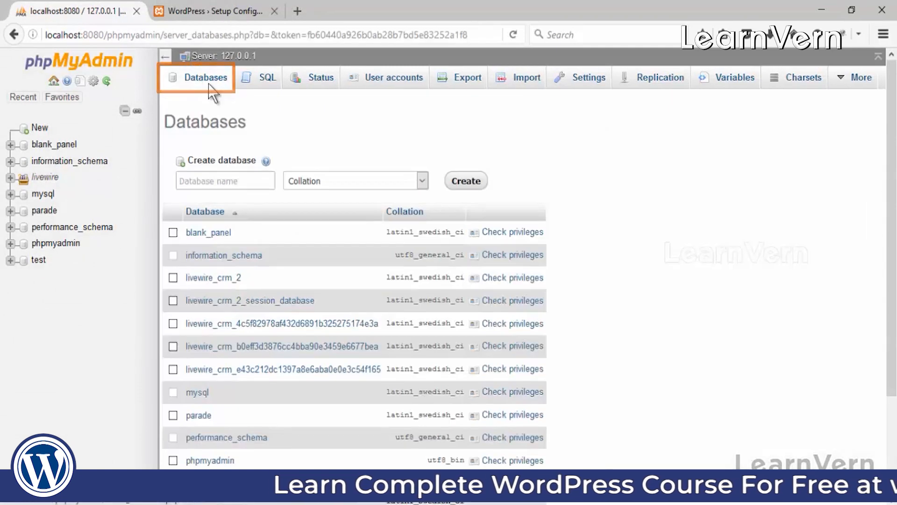
left_click(216, 182)
type("wo")
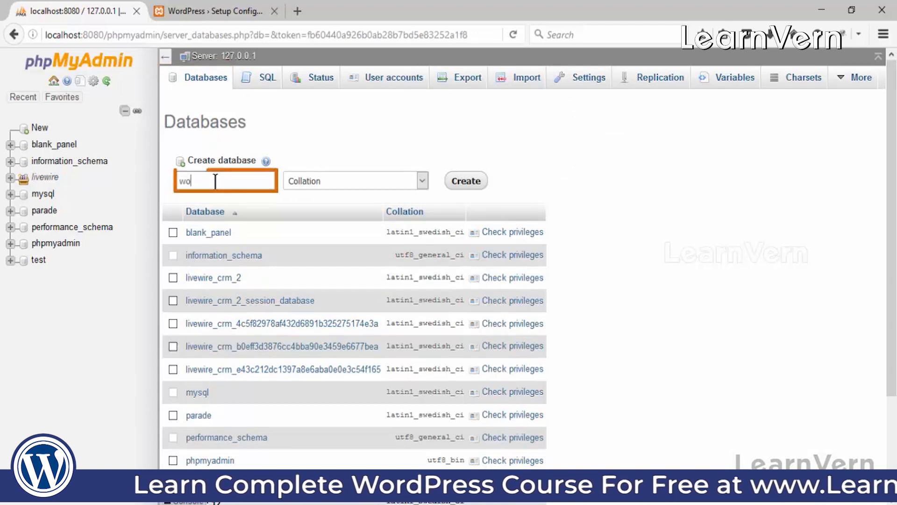
type("rdpress")
left_click(466, 181)
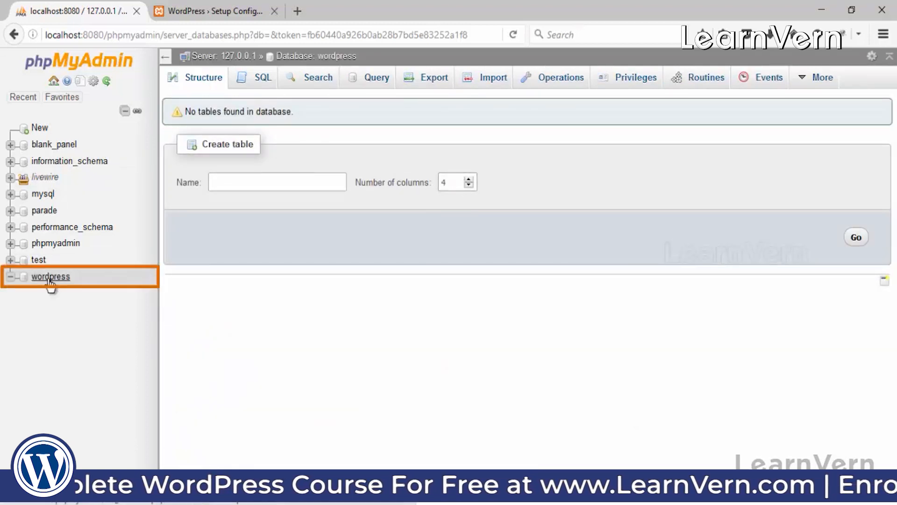
Step: On the database form, set the username to root and clear the password field
left_click(200, 4)
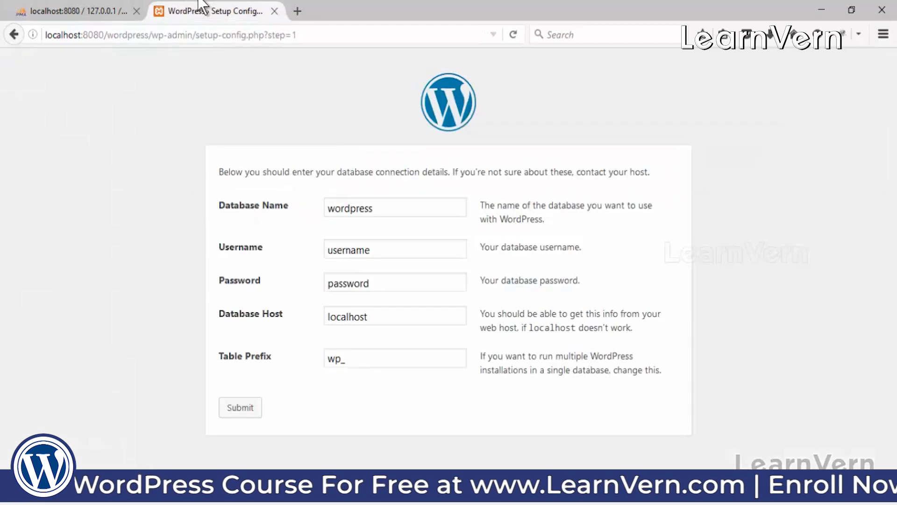
left_click_drag(390, 209, 310, 204)
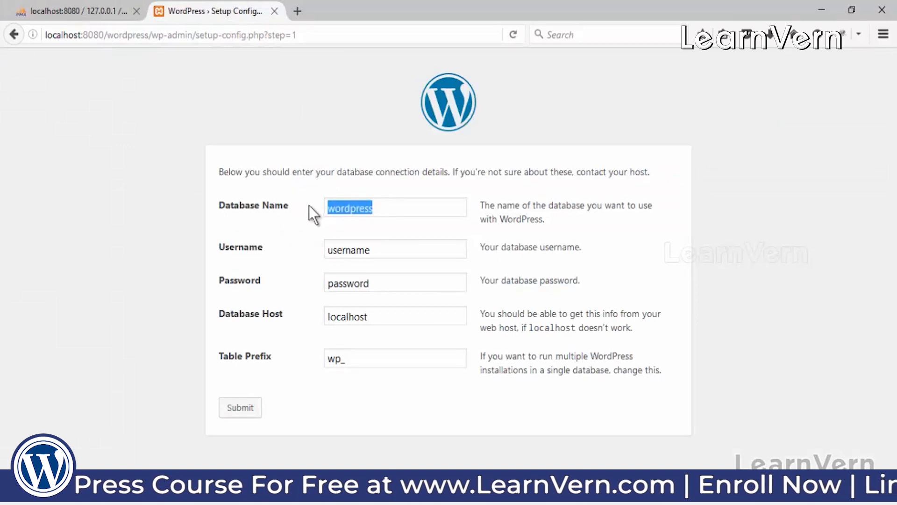
left_click_drag(386, 250, 327, 250)
key("BackSpace")
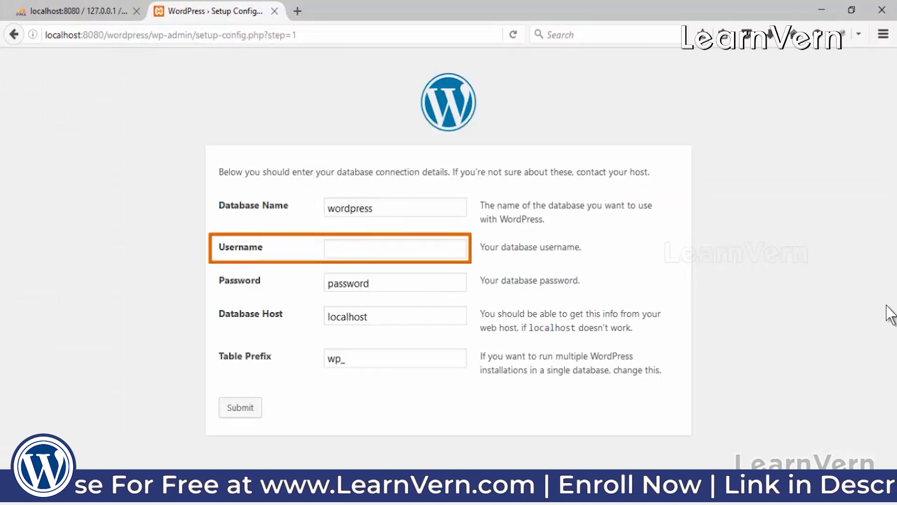
type("root")
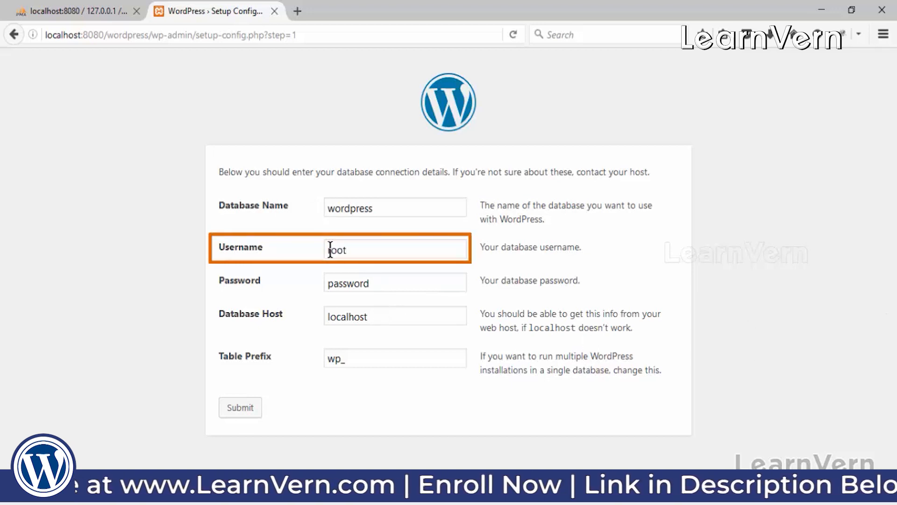
left_click_drag(377, 281, 327, 285)
key("BackSpace")
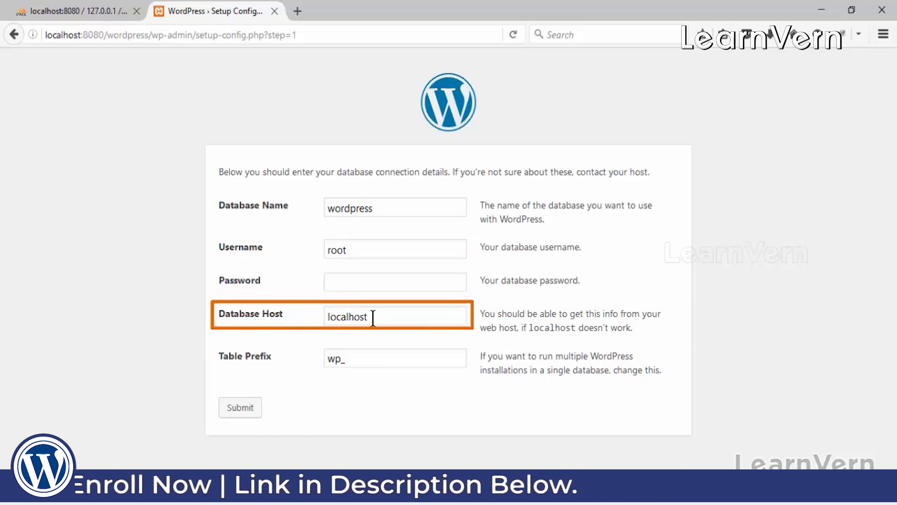
Step: Check the still-empty wordpress database in phpMyAdmin, then submit the connection details
left_click(56, 2)
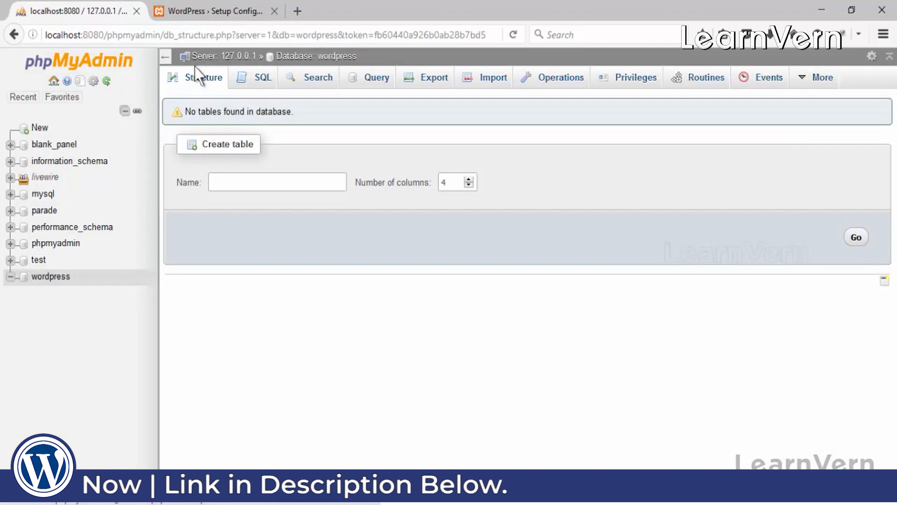
left_click(202, 3)
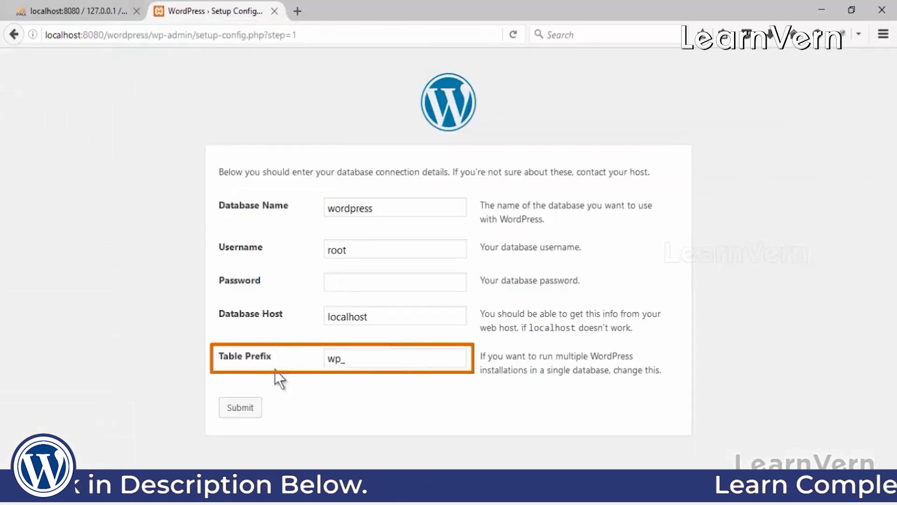
left_click(248, 409)
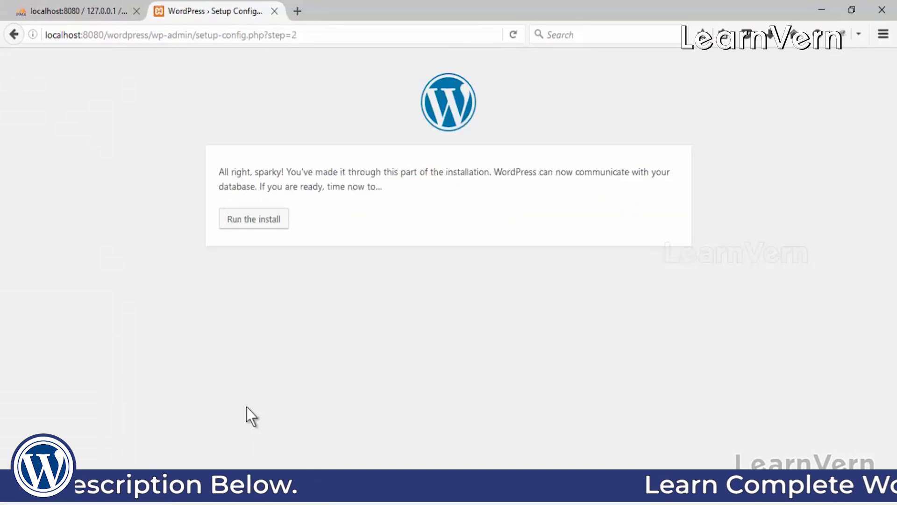
Step: Run the install, enter mysite as the site title, and bring Notepad forward
left_click(251, 229)
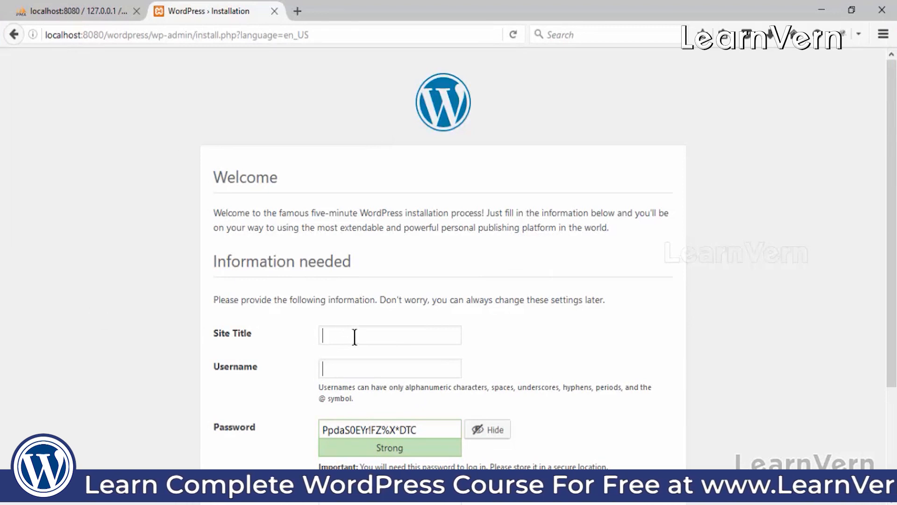
left_click(436, 327)
type("mysite")
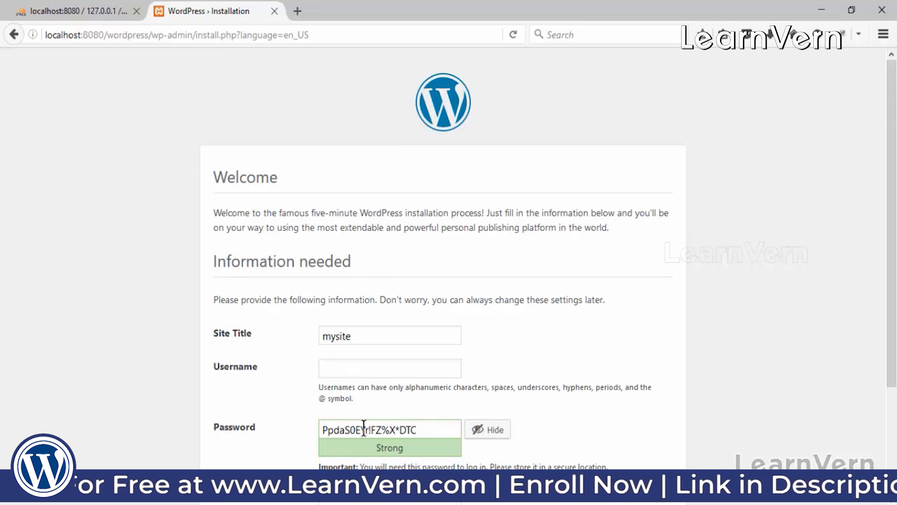
key("alt+Tab")
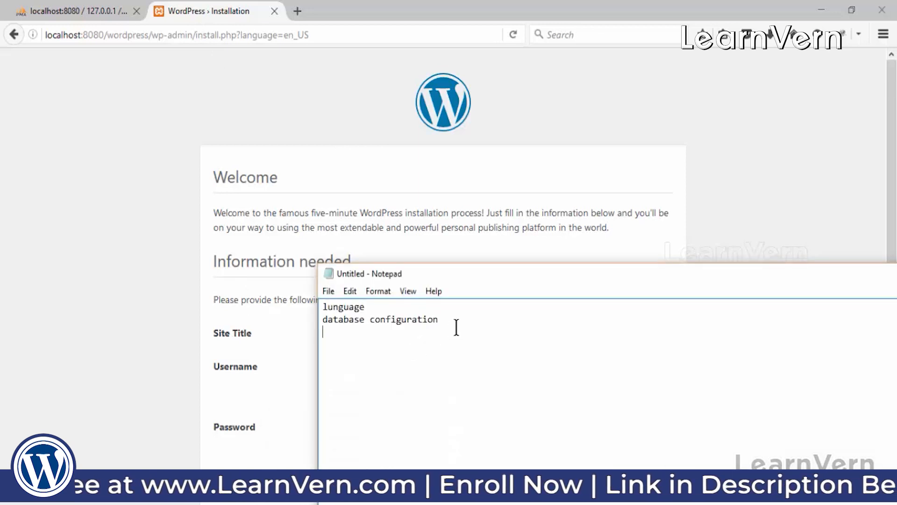
Step: Note 'admin configuration', then enter admin as username and a password on the install form
type("admin configuration")
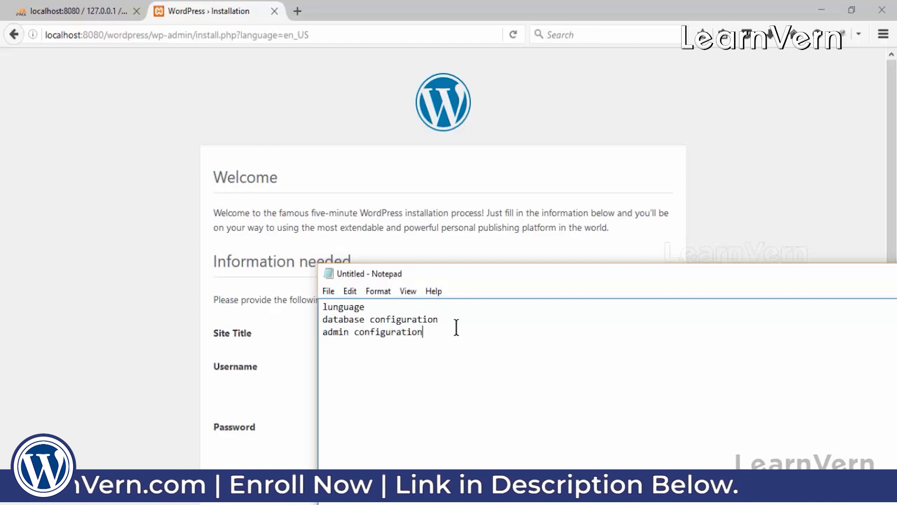
left_click(65, 383)
left_click(348, 370)
type("admin")
key("Tab")
type("admin@123")
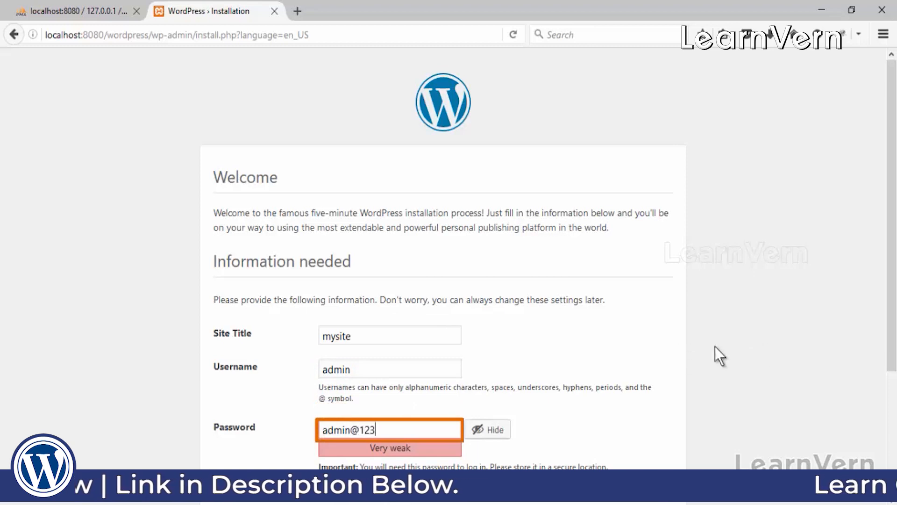
Step: Hide the password, confirm the weak password, enter the admin e-mail, and install WordPress
left_click(495, 429)
scroll(528, 374, "down", 3)
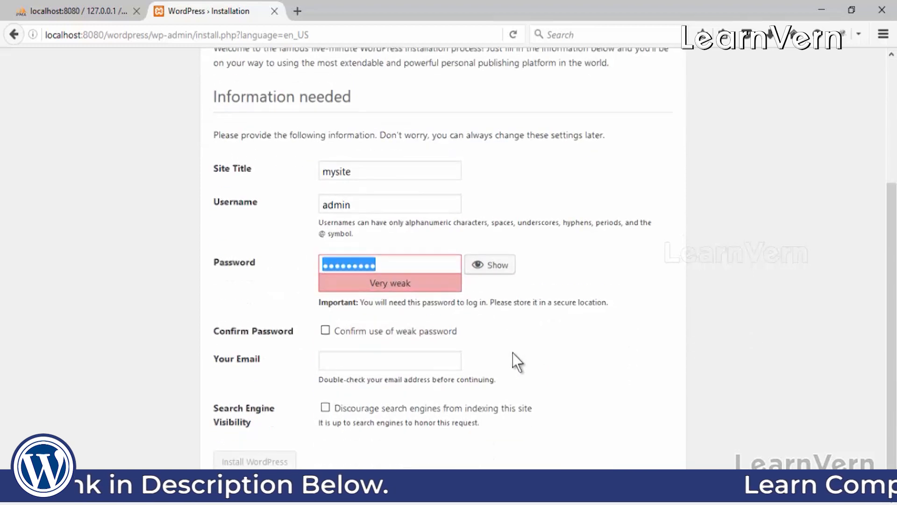
left_click(326, 330)
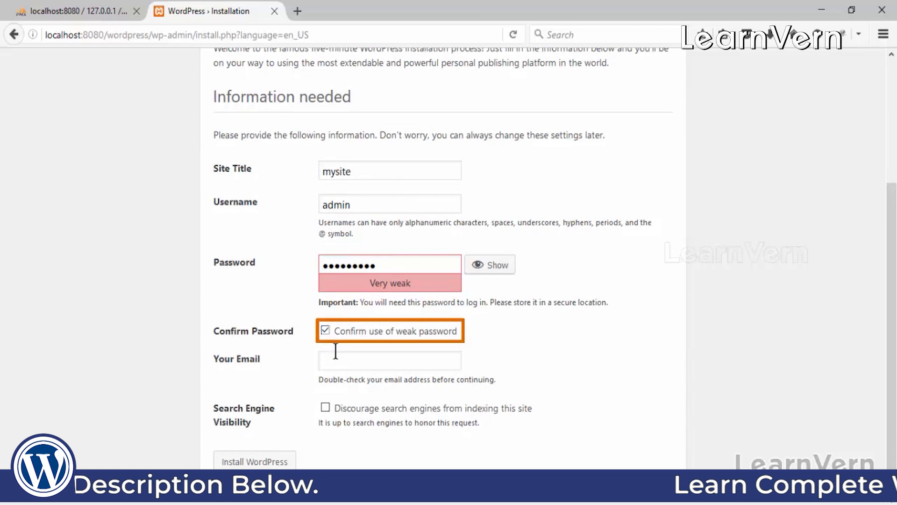
left_click(327, 361)
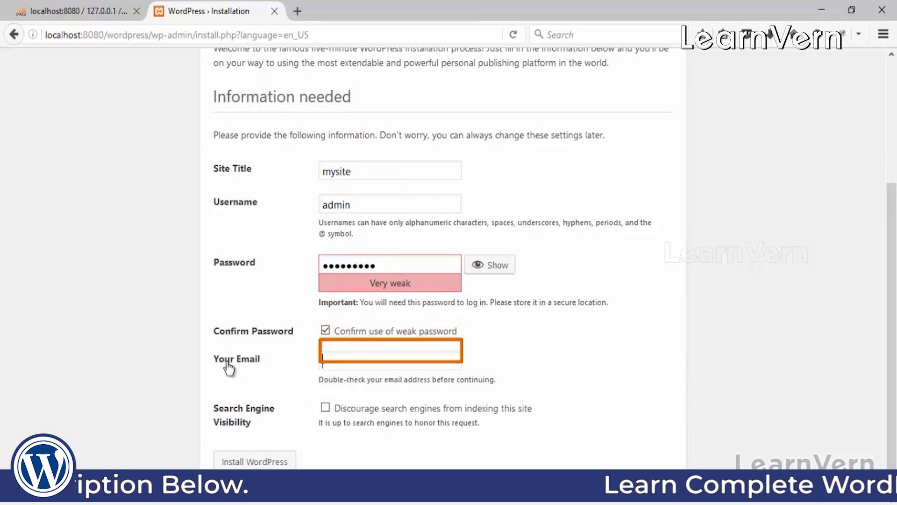
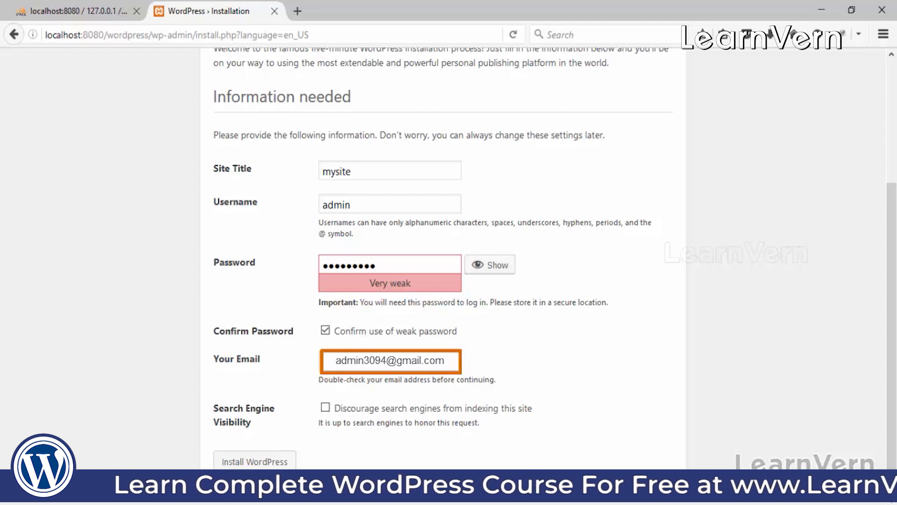
left_click(261, 463)
Step: Dismiss the save-login prompt, verify the wordpress database's 12 wp_ tables, and return to Success
left_click(255, 56)
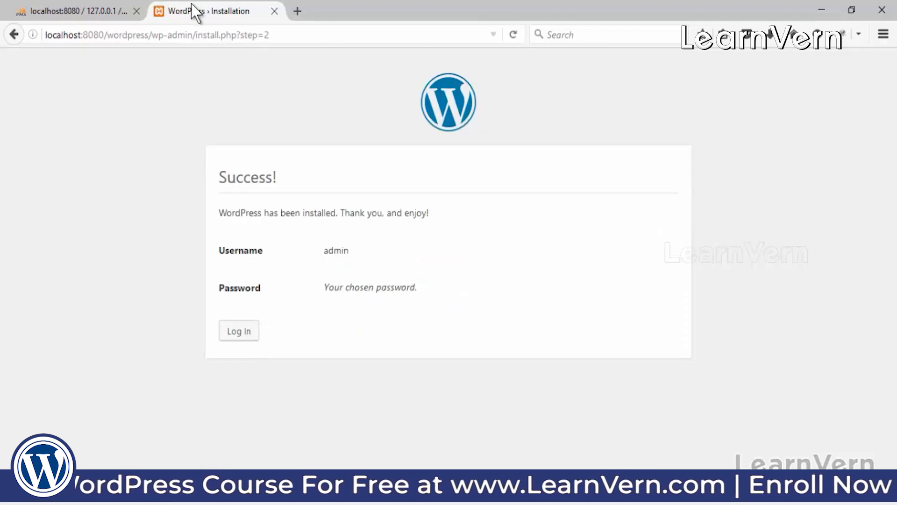
left_click(104, 6)
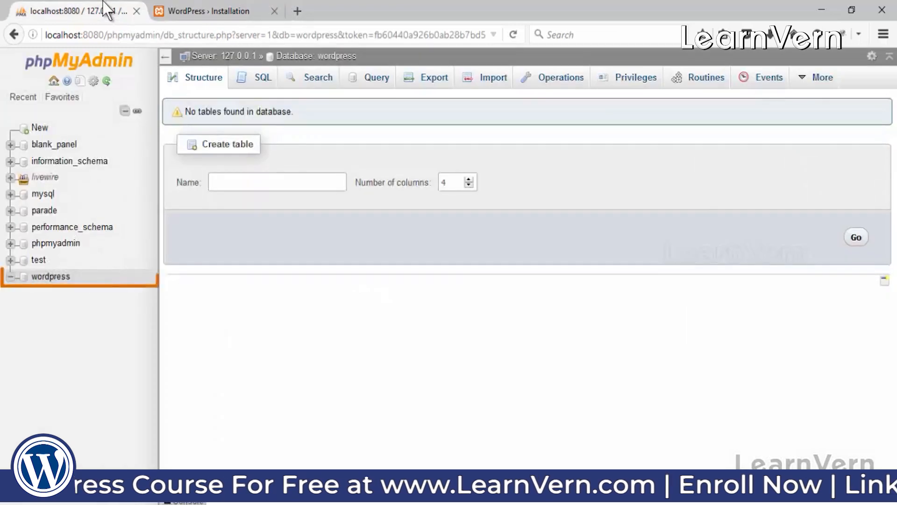
left_click(48, 282)
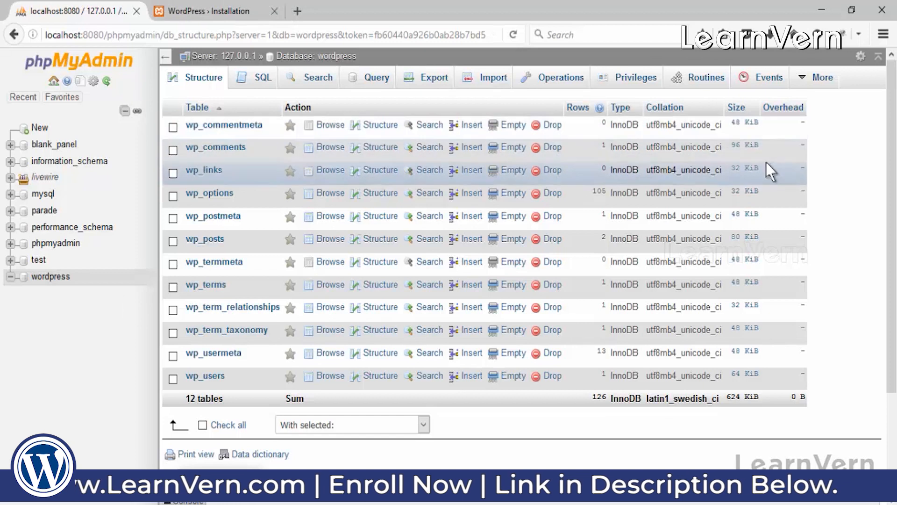
left_click(228, 6)
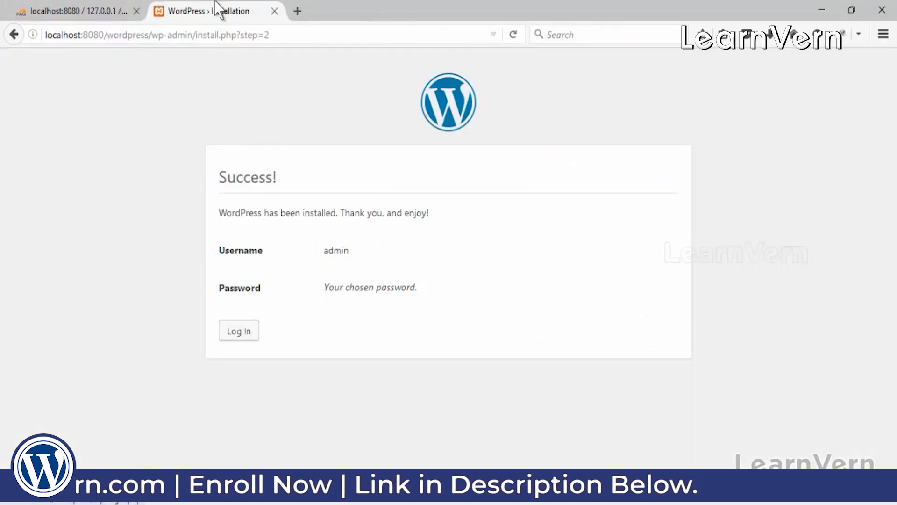
Step: Open the mysite login page, then paste localhost:8080/wordpress/ into a new browser tab
left_click(251, 330)
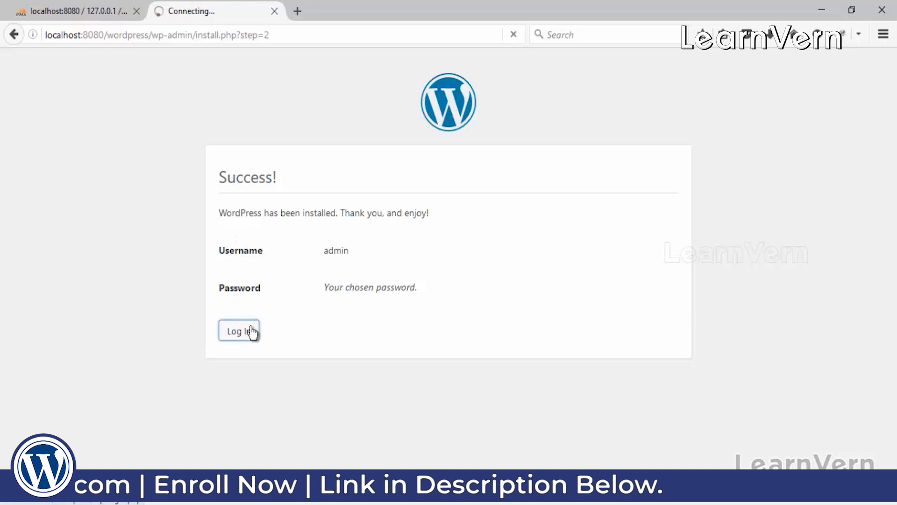
left_click(196, 35)
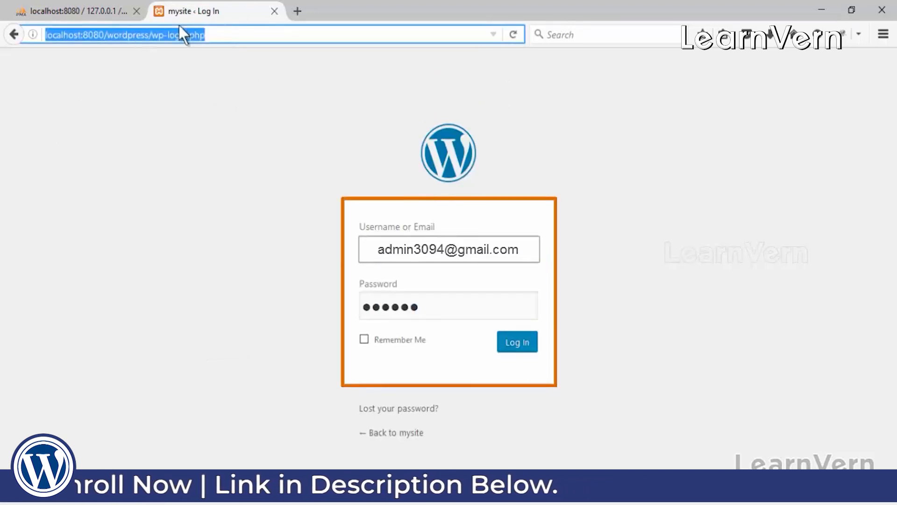
left_click(242, 34)
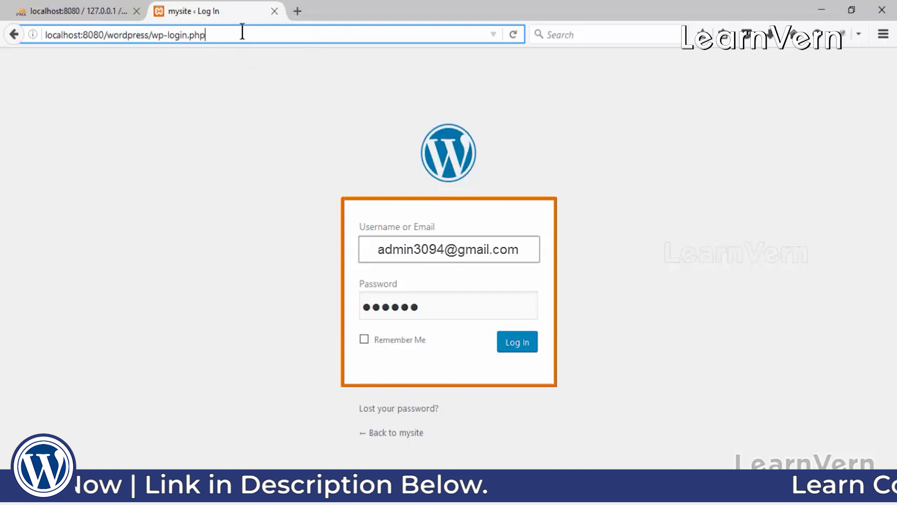
left_click_drag(151, 35, 43, 35)
key("ctrl+c")
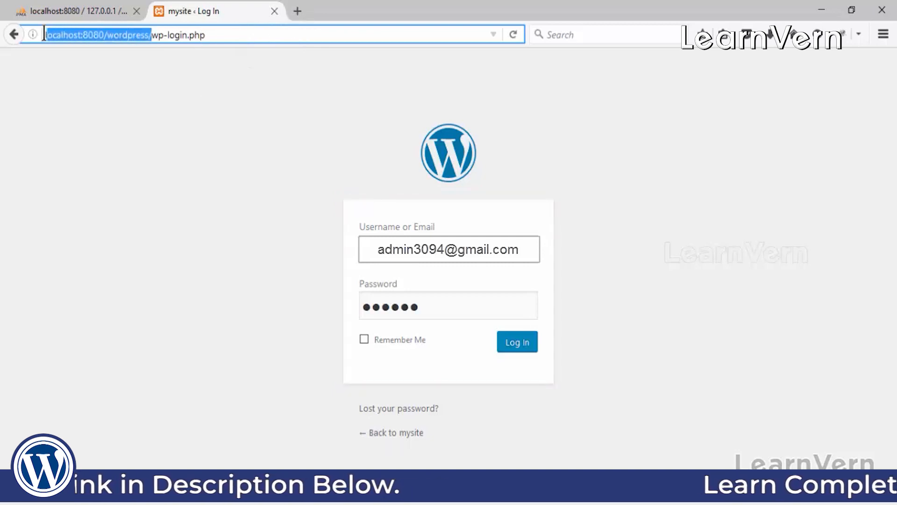
left_click(306, 4)
key("ctrl+v")
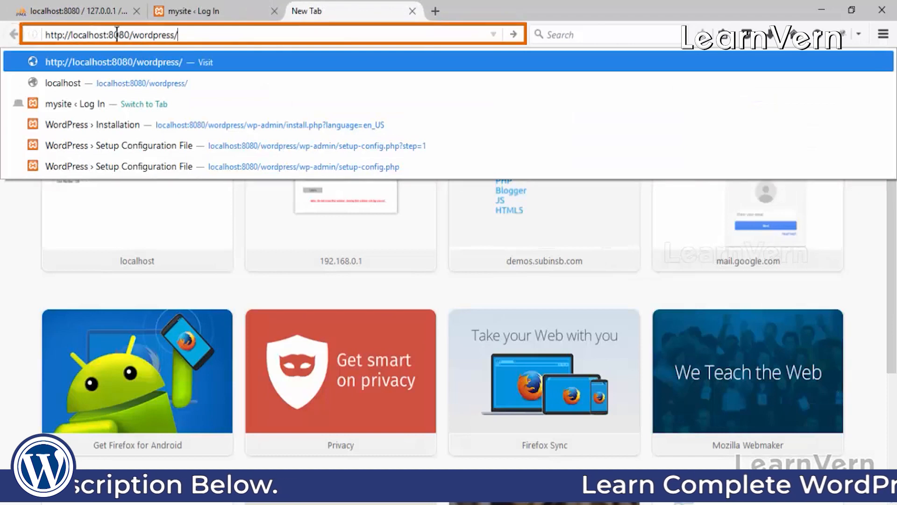
Step: Load the mysite home page with its Hello world! post, return to the login tab, and relaunch Firefox
key("Return")
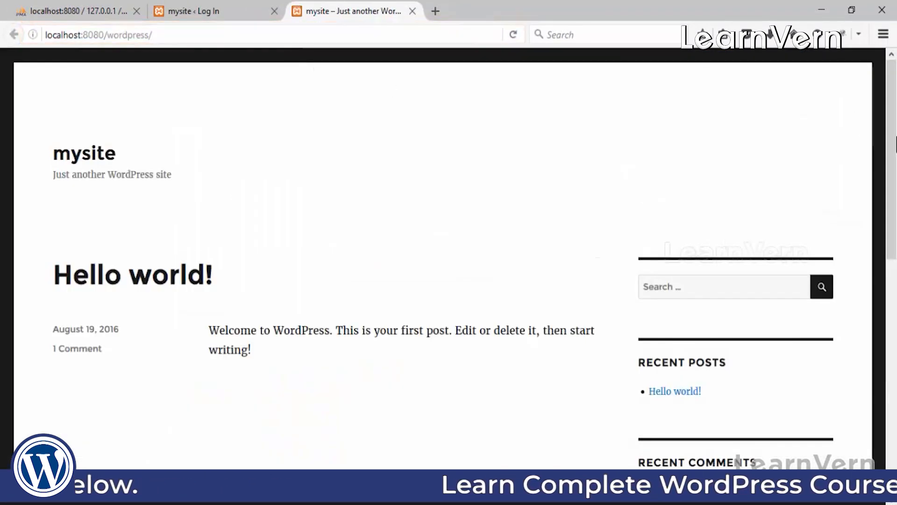
scroll(504, 148, "down", 10)
left_click(201, 10)
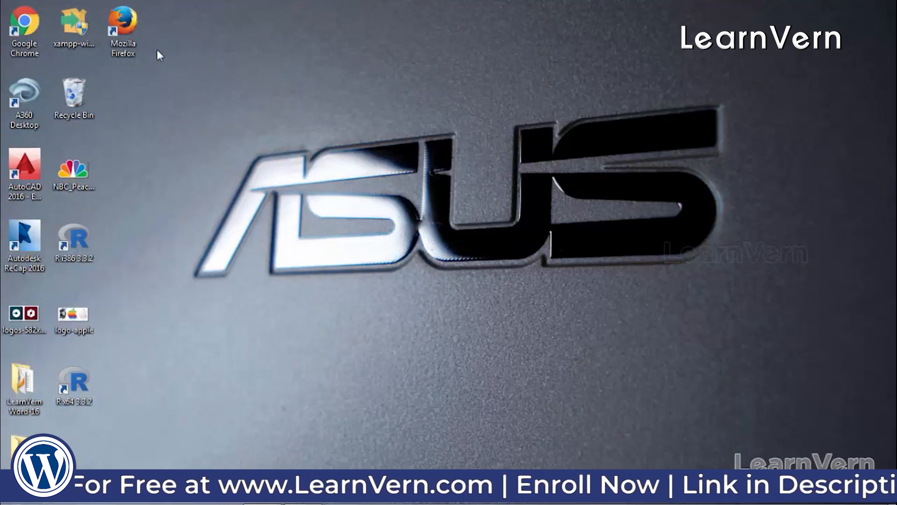
double_click(121, 25)
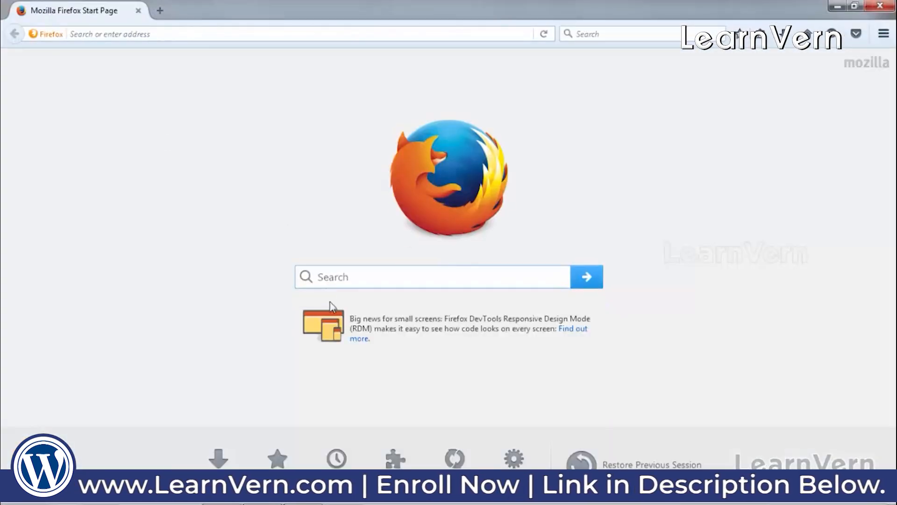
Step: Search Google for 'xampp download' and open the Apache Friends Download XAMPP page
type("google.com")
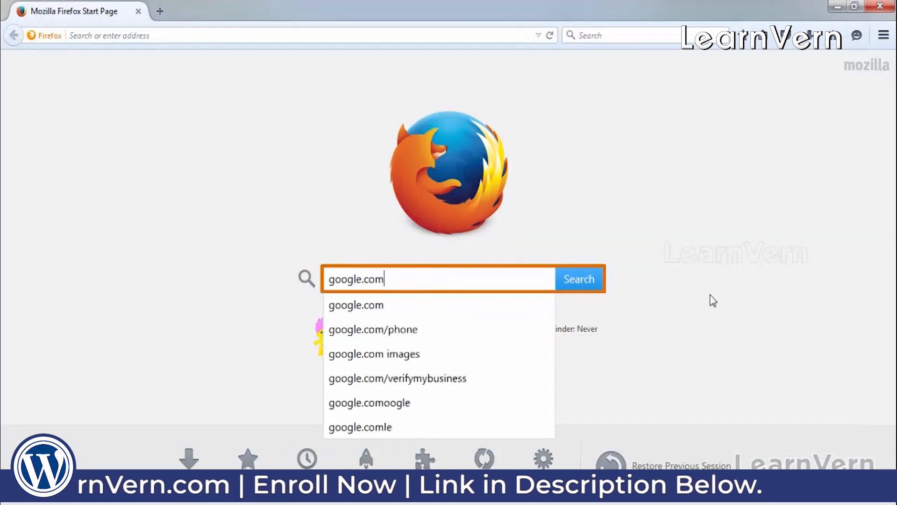
left_click(575, 281)
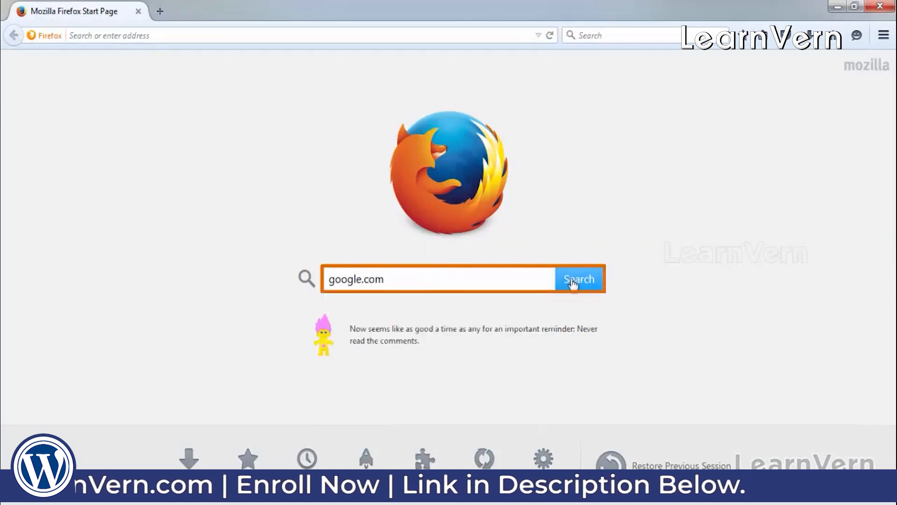
type("xam")
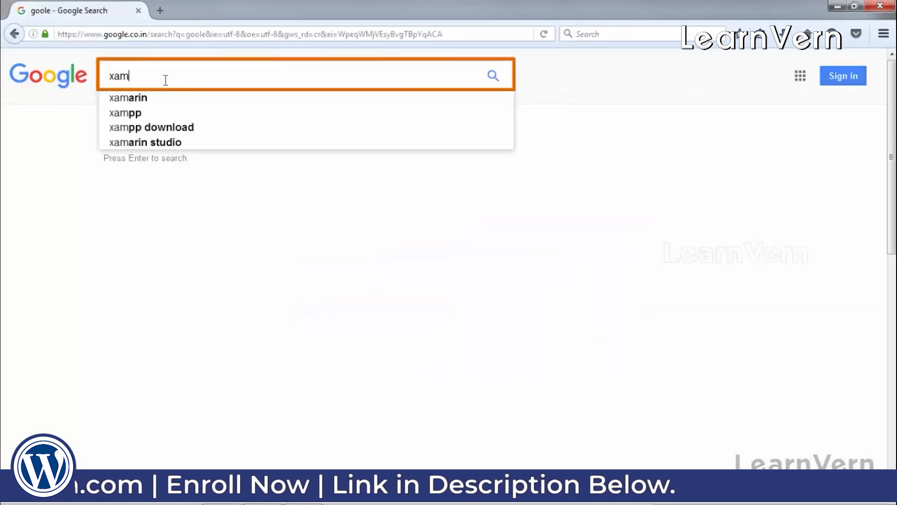
key("Down")
key("Down")
key("Down")
key("Return")
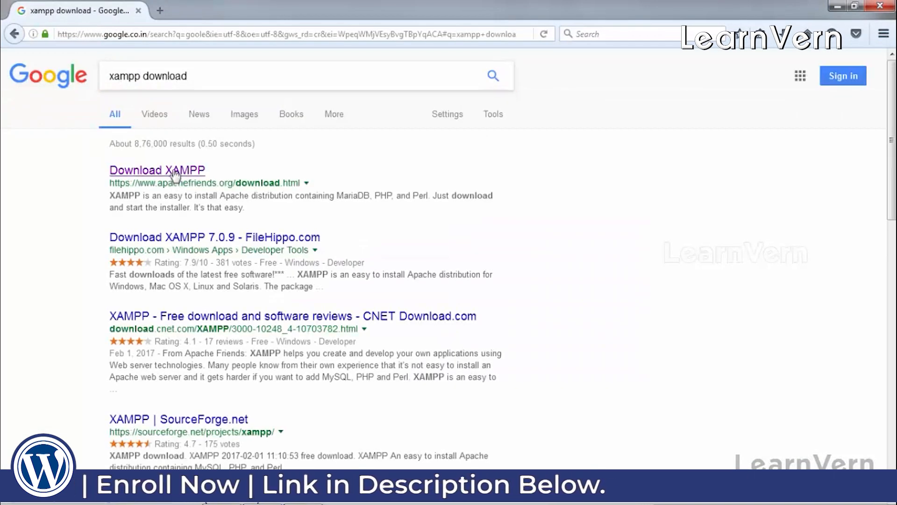
left_click(179, 171)
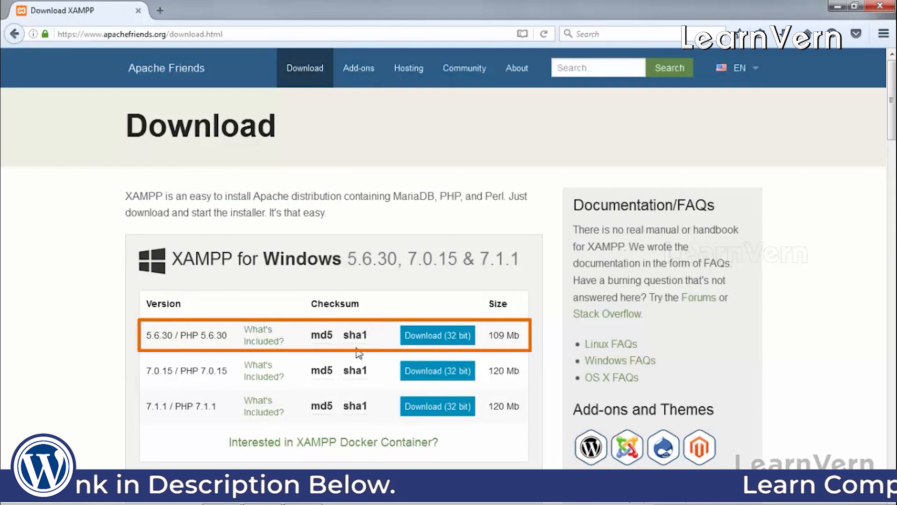
Step: Save the 32-bit XAMPP 5.6.30 installer xampp-win32-5.6.30-0-VC11-installer.exe and minimize the browser
left_click(456, 341)
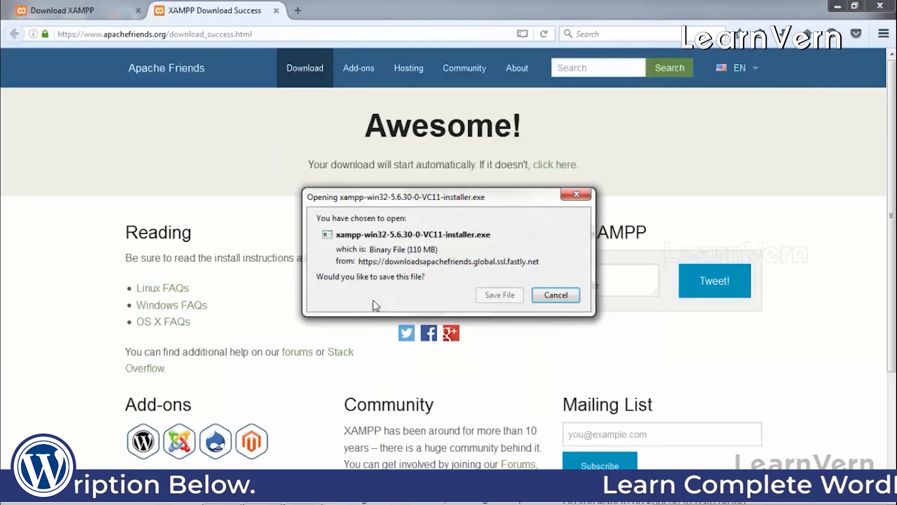
left_click(506, 297)
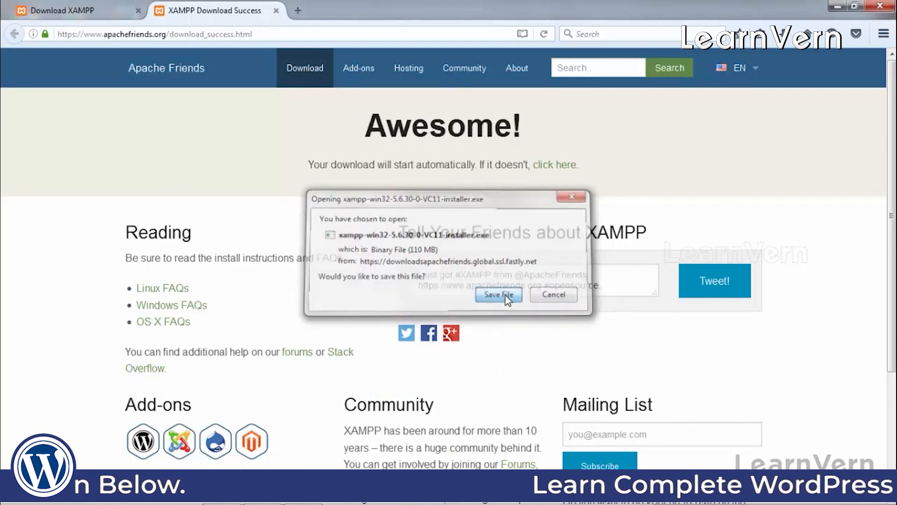
left_click(840, 7)
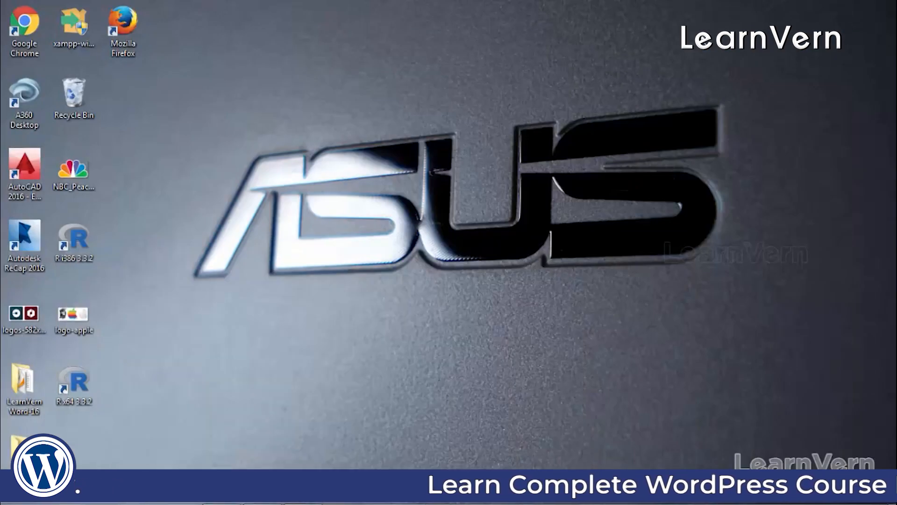
Step: Run the XAMPP installer past the UAC and antivirus warnings, keeping all components selected
double_click(75, 30)
left_click(505, 270)
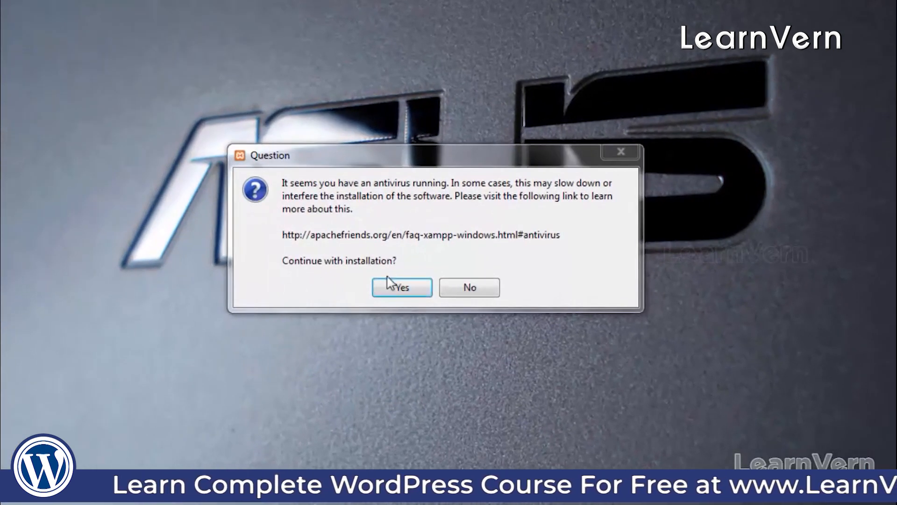
left_click(389, 287)
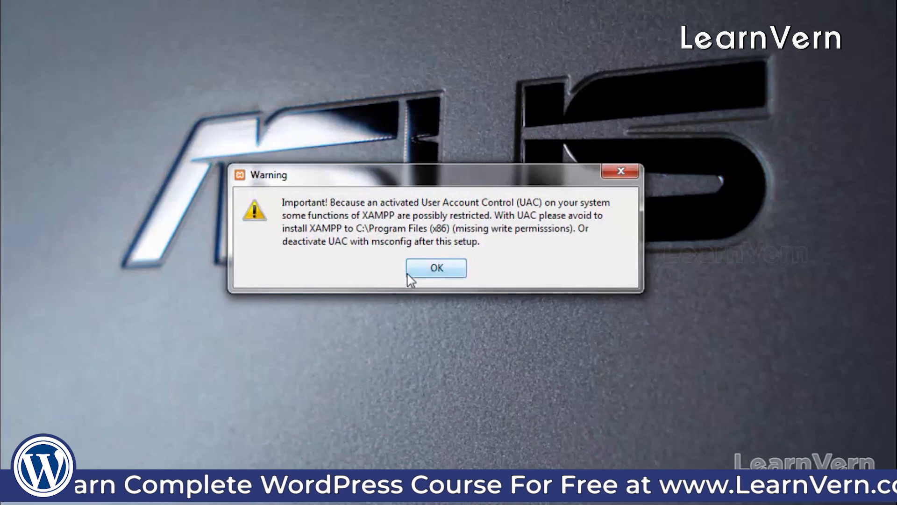
left_click(408, 274)
left_click(558, 412)
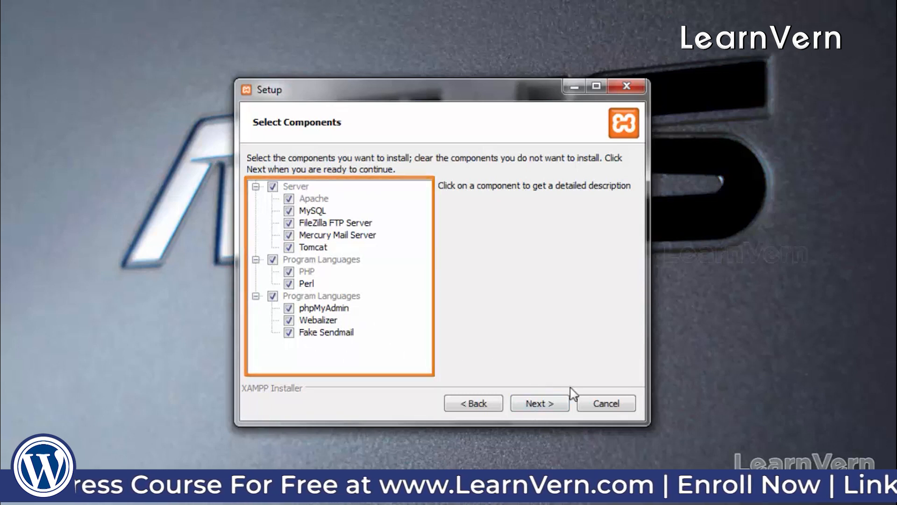
left_click(553, 404)
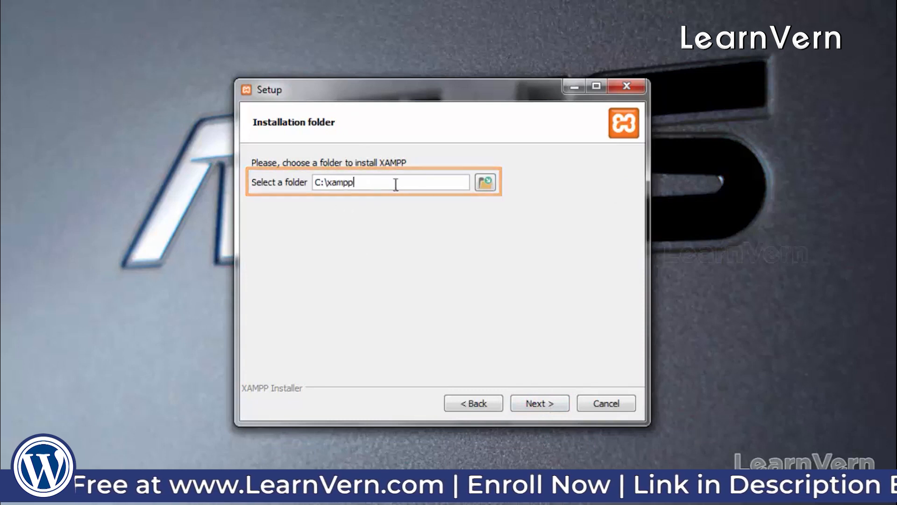
Step: Try C:\xampp and then D:\ as the install folder, both rejected as not empty
left_click(551, 404)
left_click(450, 251)
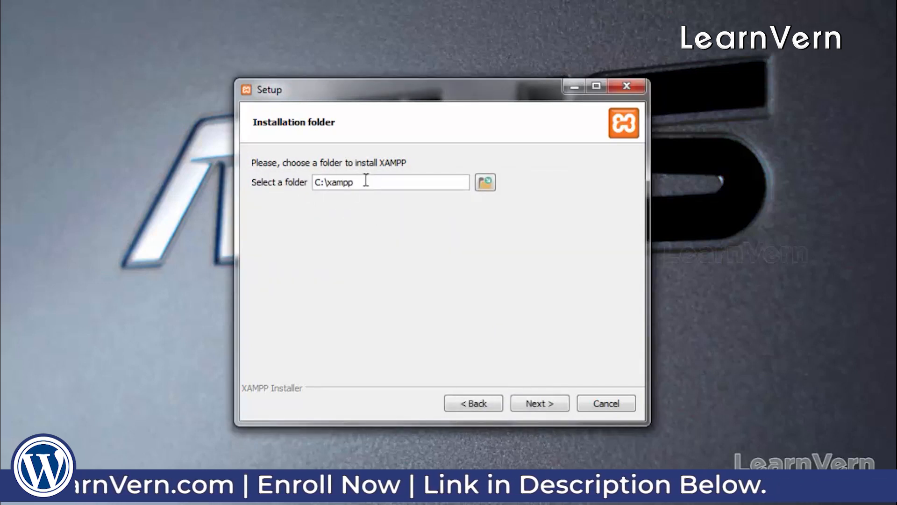
left_click(486, 183)
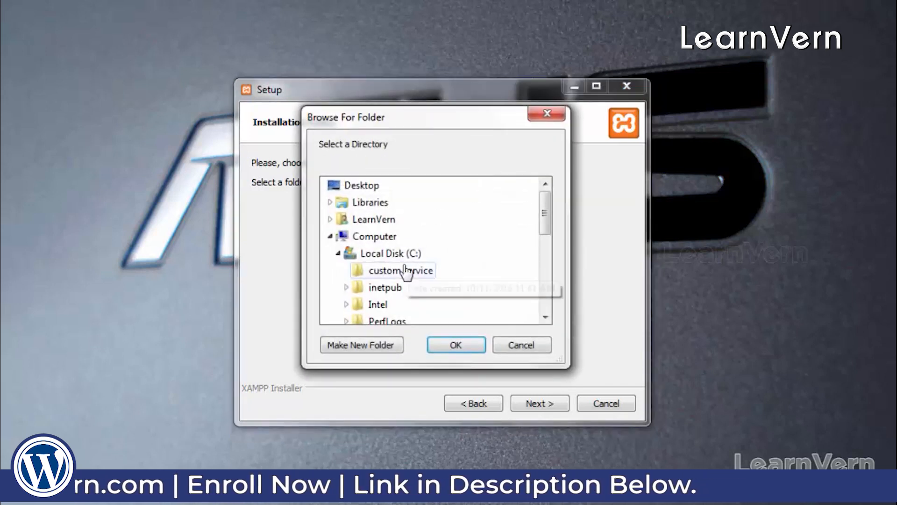
left_click_drag(553, 217, 545, 283)
left_click(393, 271)
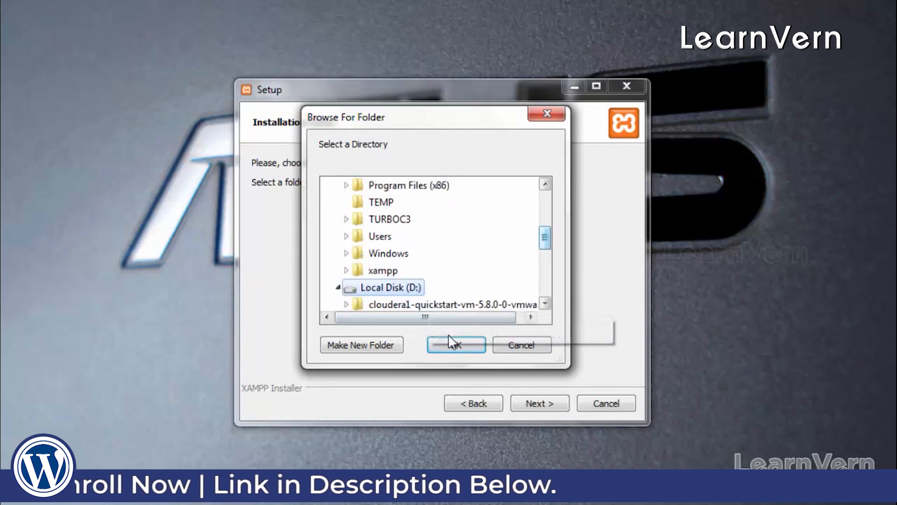
left_click(456, 344)
left_click(540, 403)
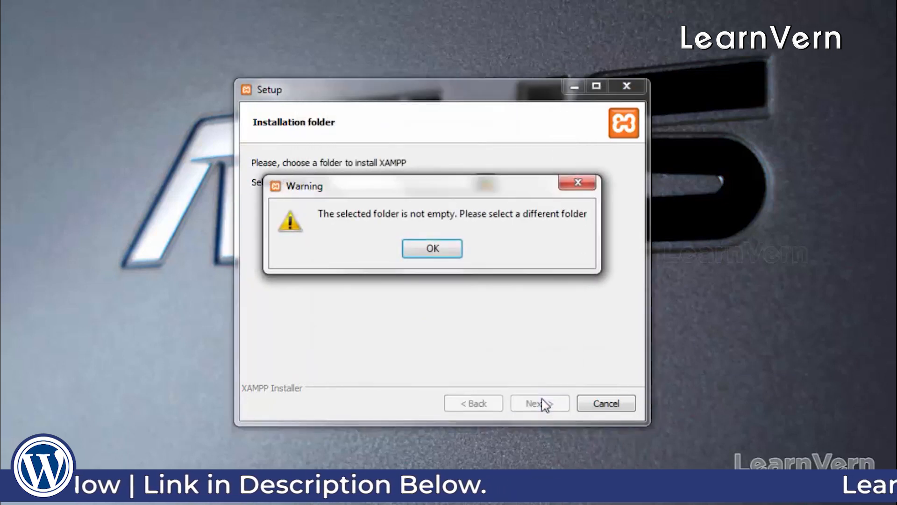
left_click(436, 248)
Step: Try E:\ as the install folder, also rejected, then open Computer from the Start menu
left_click(485, 183)
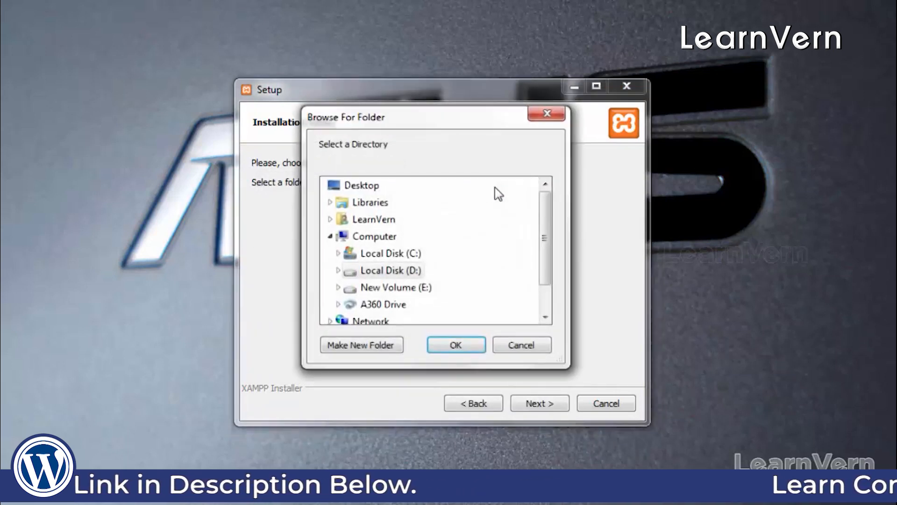
left_click(420, 288)
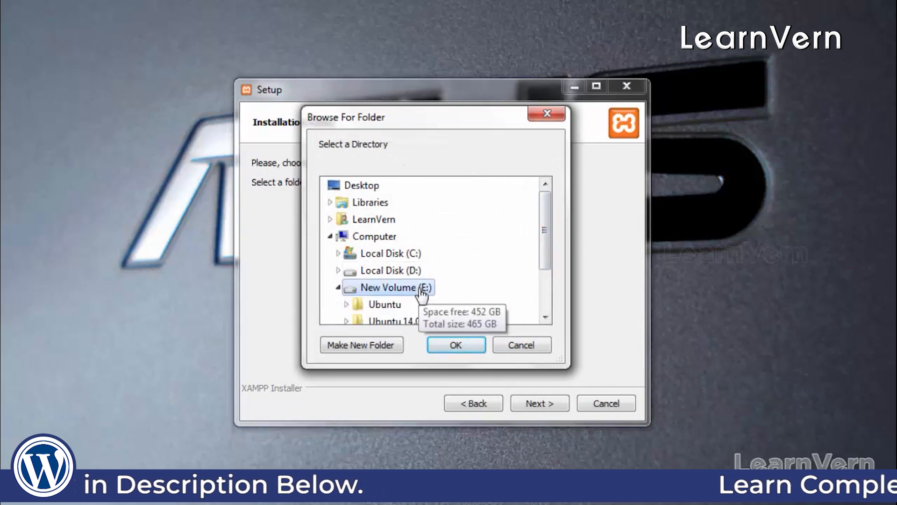
left_click(456, 345)
left_click(535, 402)
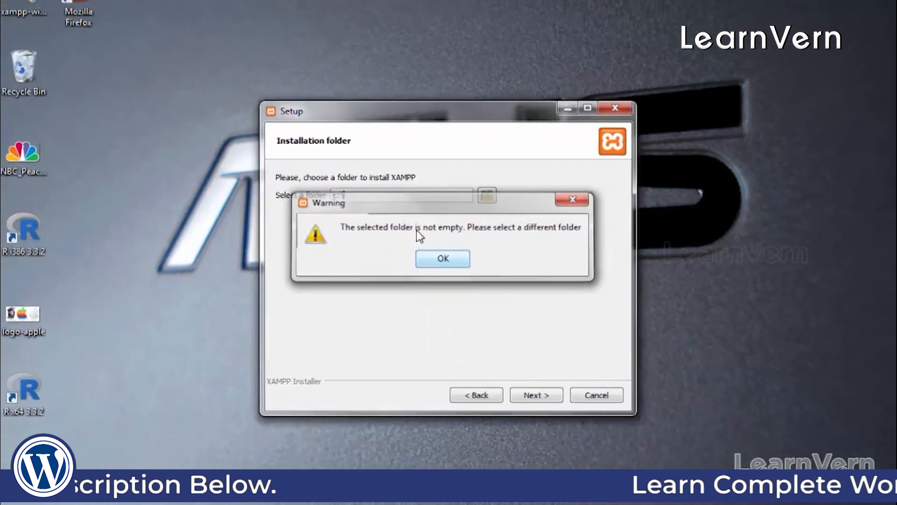
left_click(436, 253)
key("super")
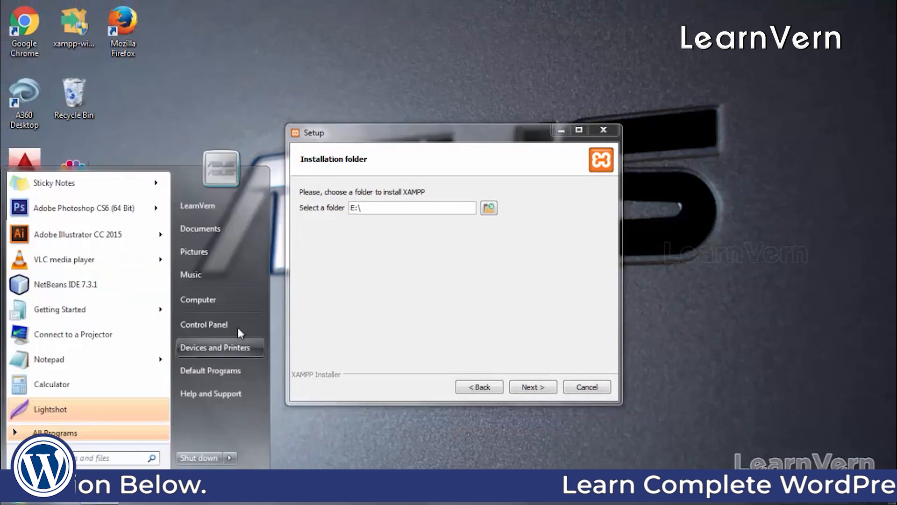
left_click(211, 298)
Step: Permanently delete the xampp folder on Local Disk (C:) with Shift+Delete
double_click(208, 112)
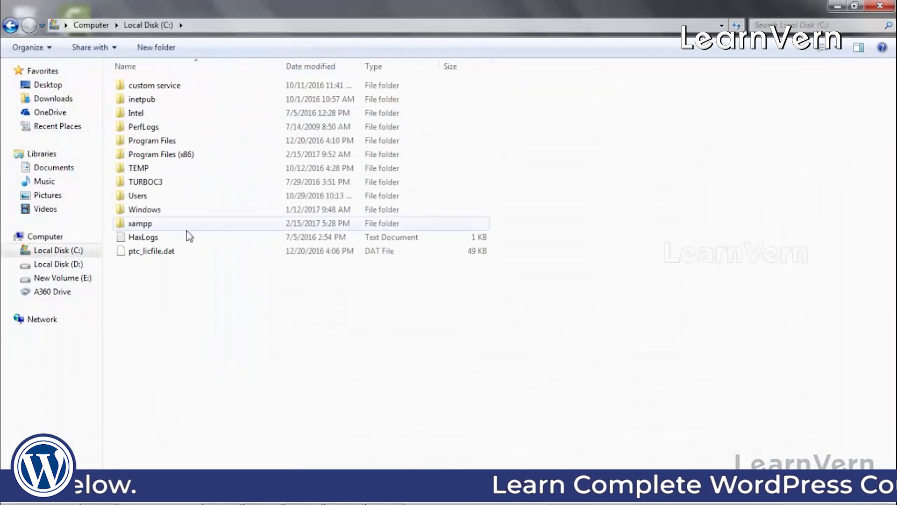
left_click(187, 224)
key("shift+Delete")
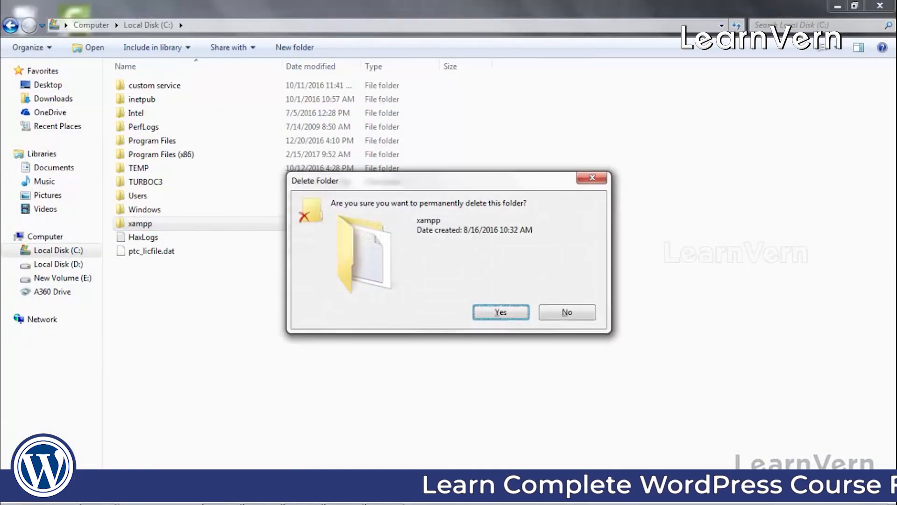
key("Return")
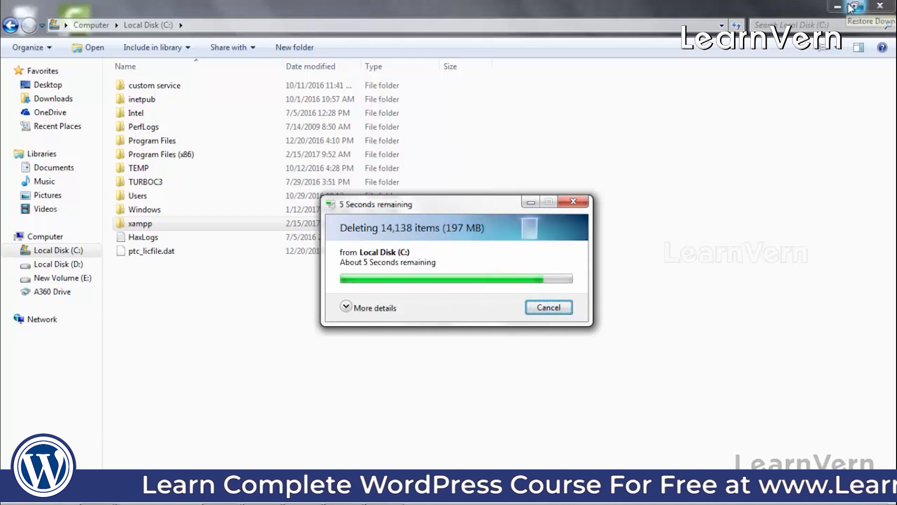
Step: Delete the leftover xampp folder and confirm the deletion
right_click(311, 223)
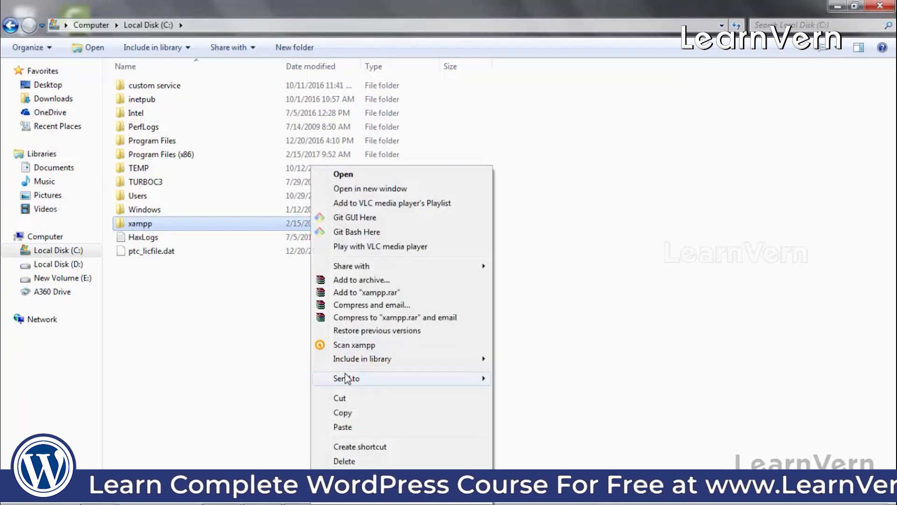
left_click(344, 461)
left_click(498, 311)
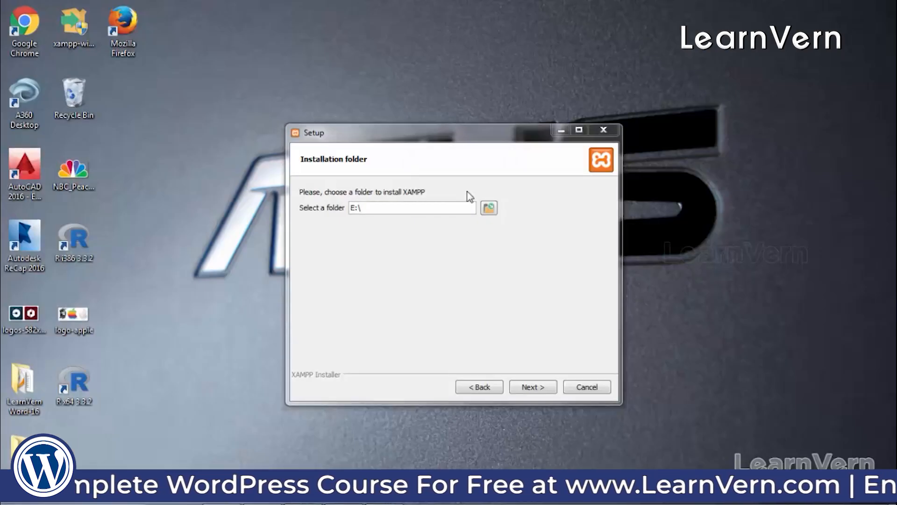
left_click(489, 207)
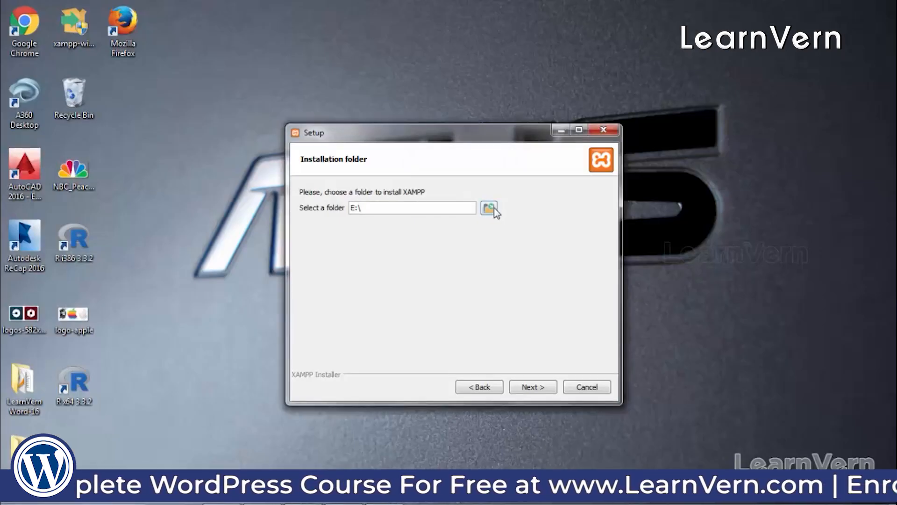
Step: Pick Local Disk (C:) as the folder, then step Back and Next through the wizard
double_click(421, 265)
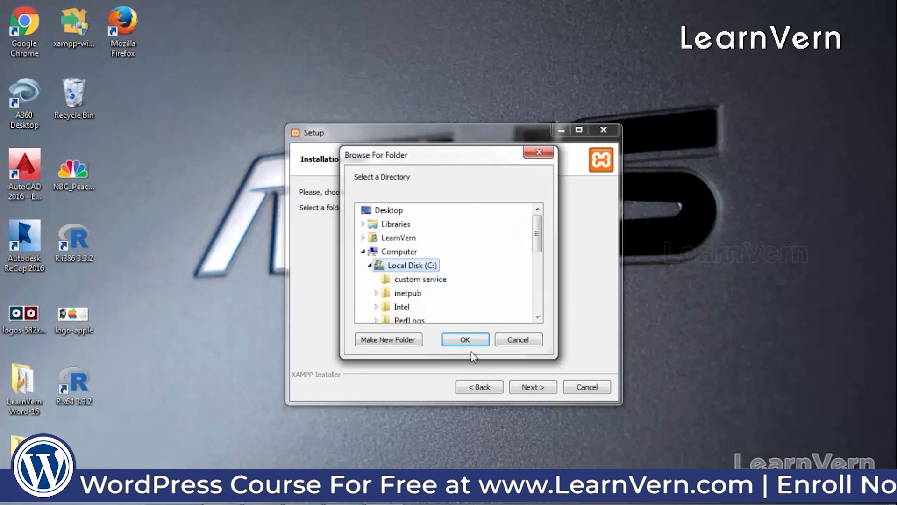
left_click(465, 340)
left_click(532, 387)
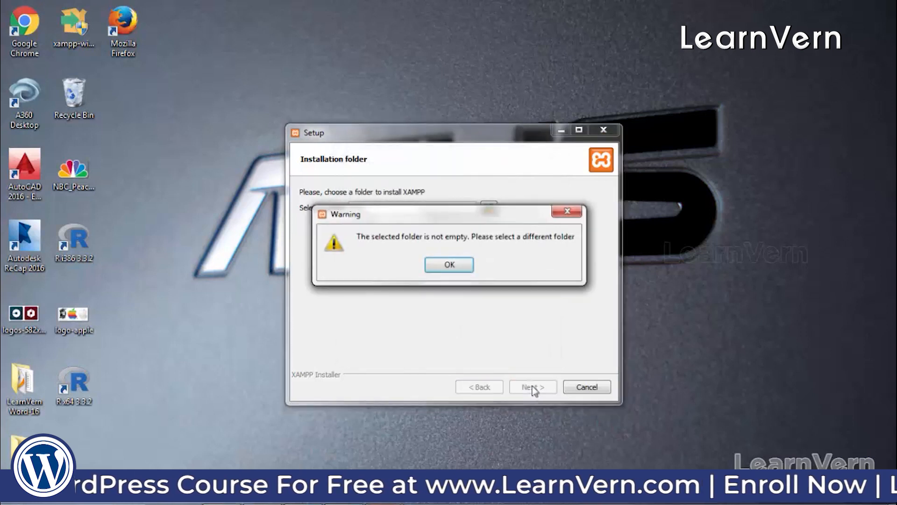
left_click(437, 264)
left_click(479, 386)
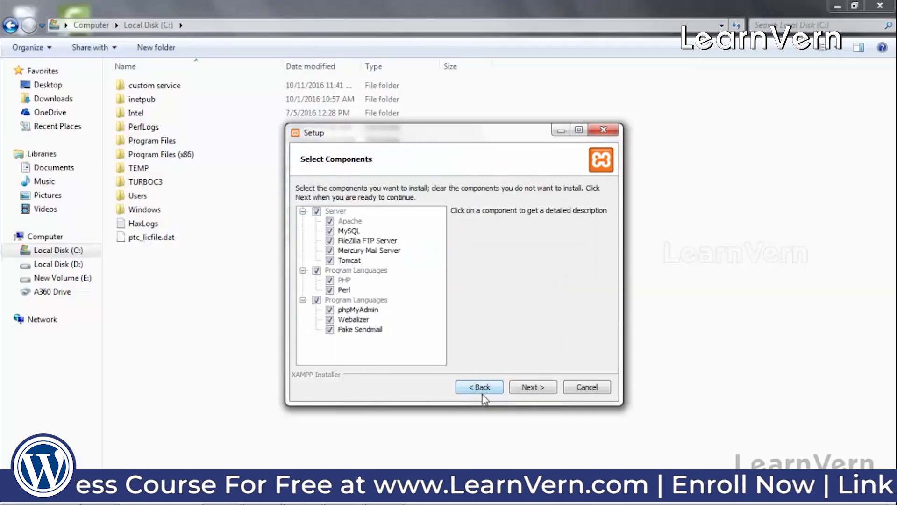
left_click(479, 387)
left_click(532, 387)
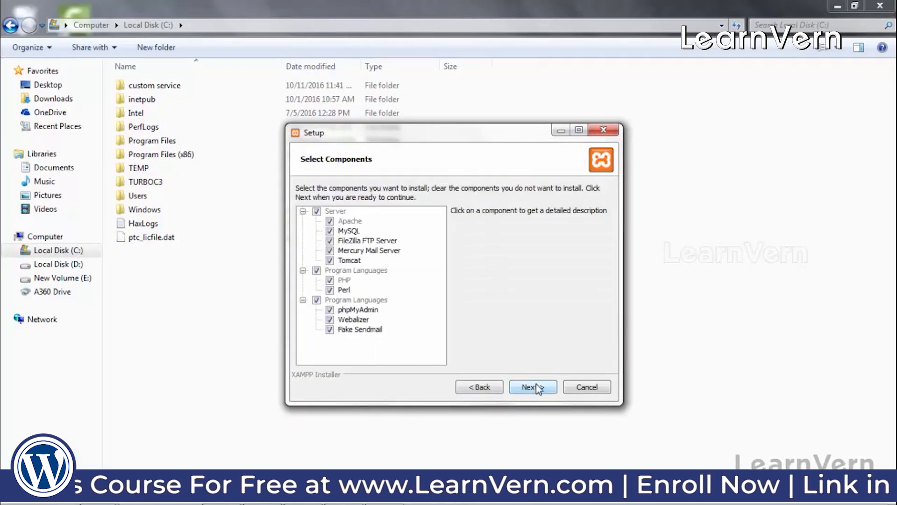
left_click(537, 387)
left_click(536, 387)
left_click(451, 262)
Step: Try Local Disk (D:) as the install folder, rejected as not empty
left_click(489, 208)
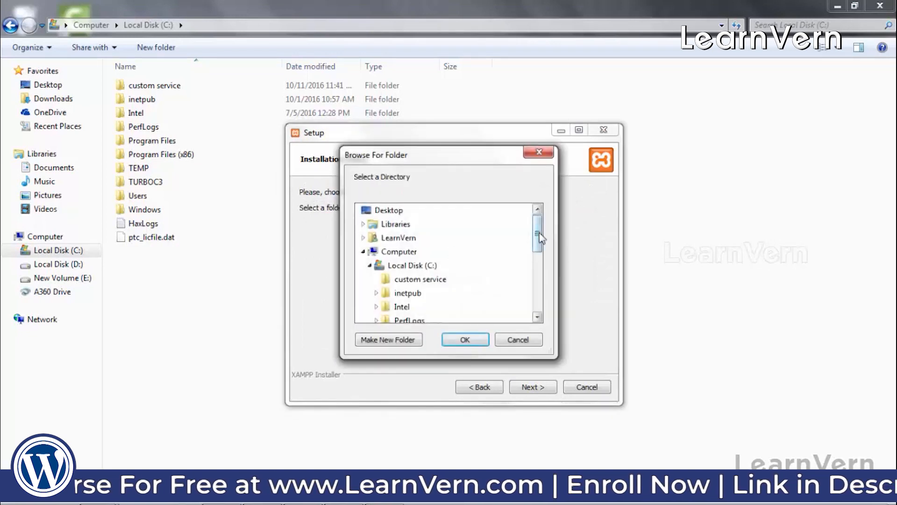
left_click_drag(537, 236, 537, 290)
left_click(412, 263)
left_click(465, 339)
left_click(533, 387)
left_click(450, 262)
Step: Reselect C:, accept C:\xampp, and continue past the Bitnami page to Ready to Install
left_click(489, 207)
left_click(406, 266)
left_click(465, 339)
left_click(532, 387)
left_click(448, 261)
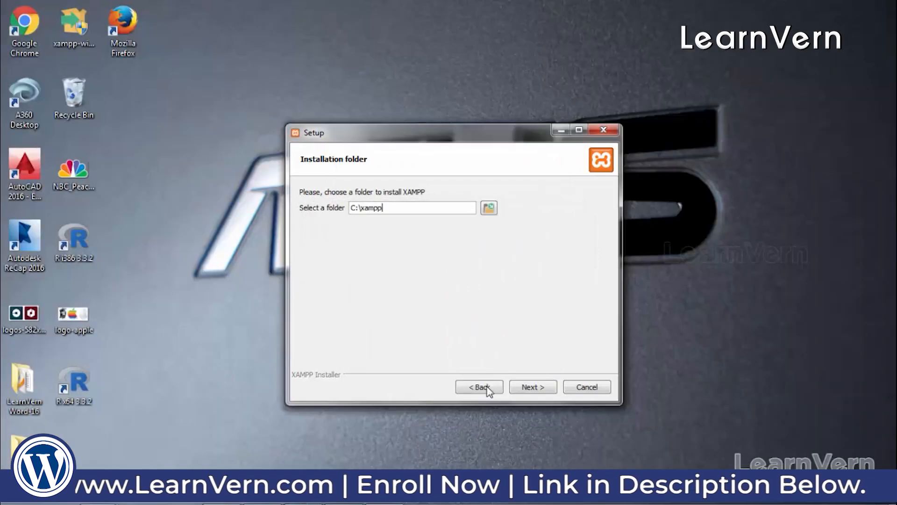
left_click(532, 387)
left_click(530, 388)
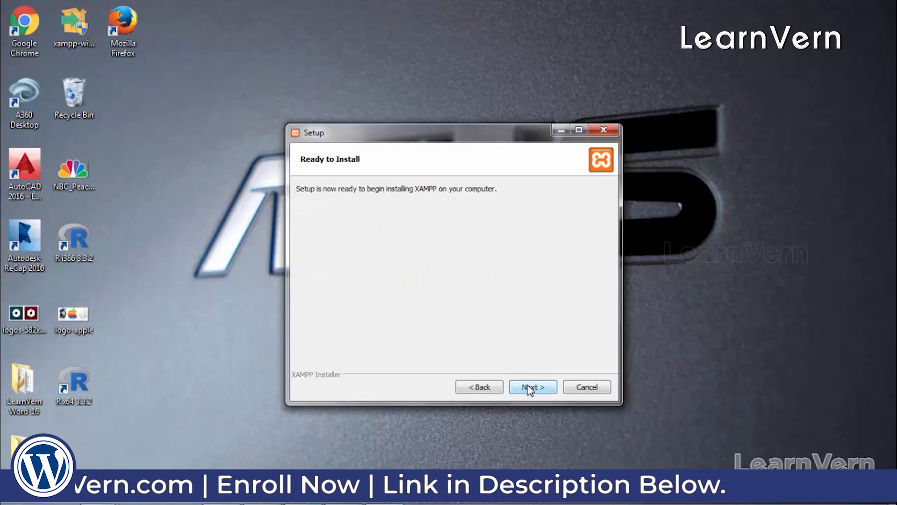
Step: Install XAMPP and finish the wizard with 'start the Control Panel' left checked
left_click(530, 387)
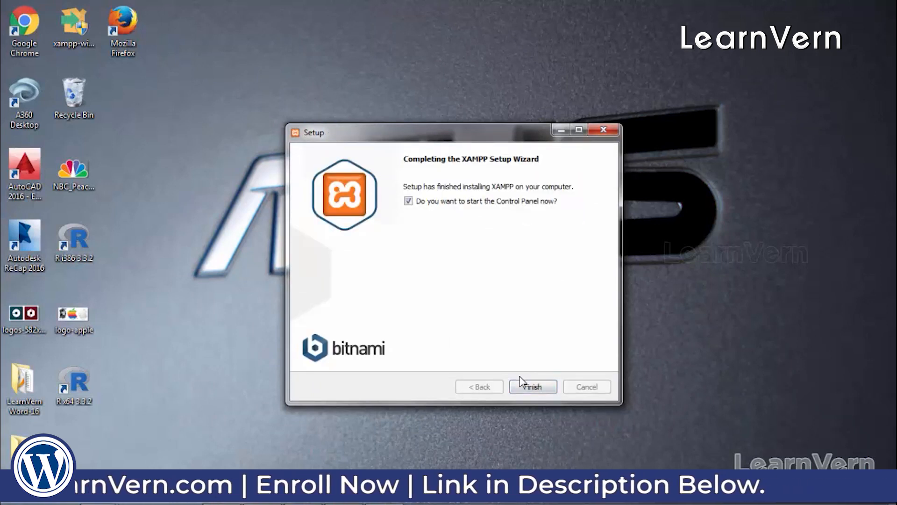
left_click(409, 201)
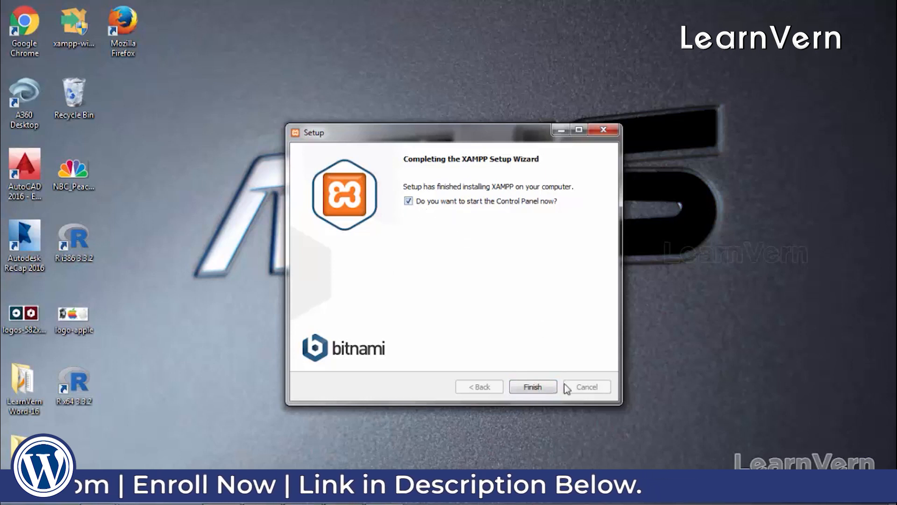
left_click(525, 383)
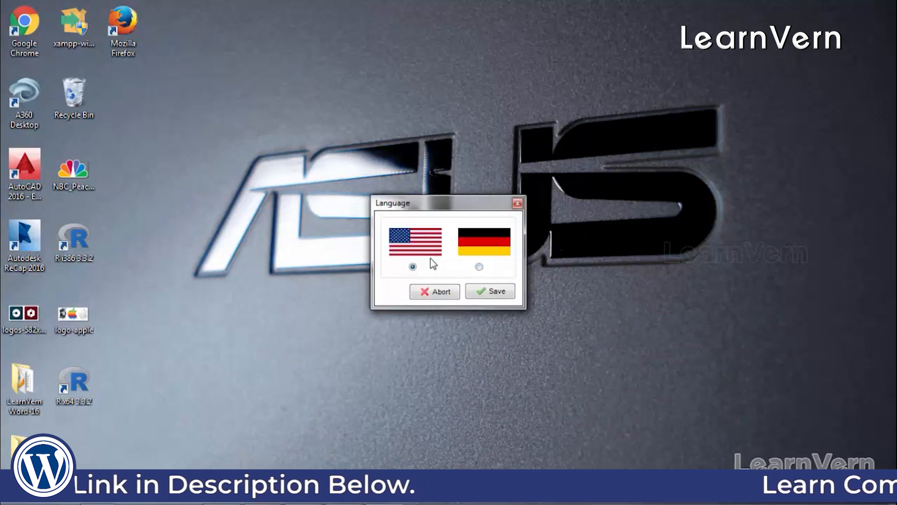
Step: Save English (US flag) as the Control Panel language
left_click(486, 294)
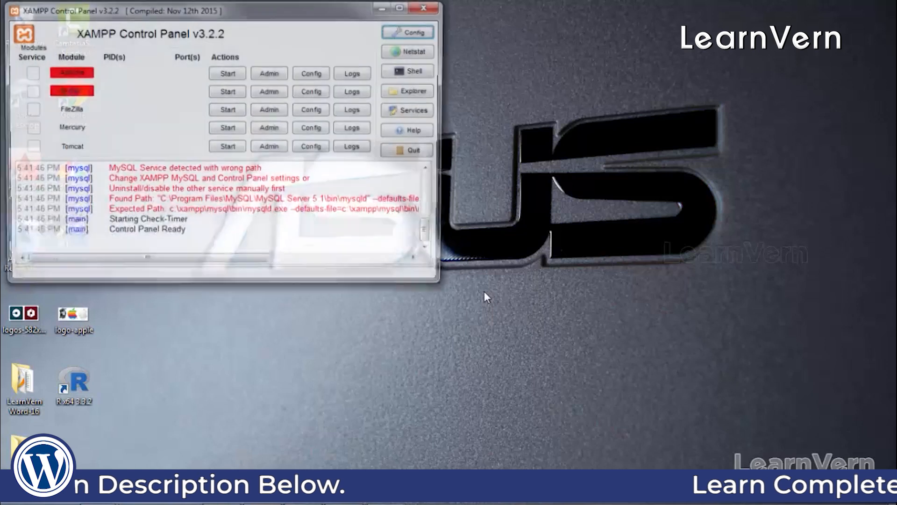